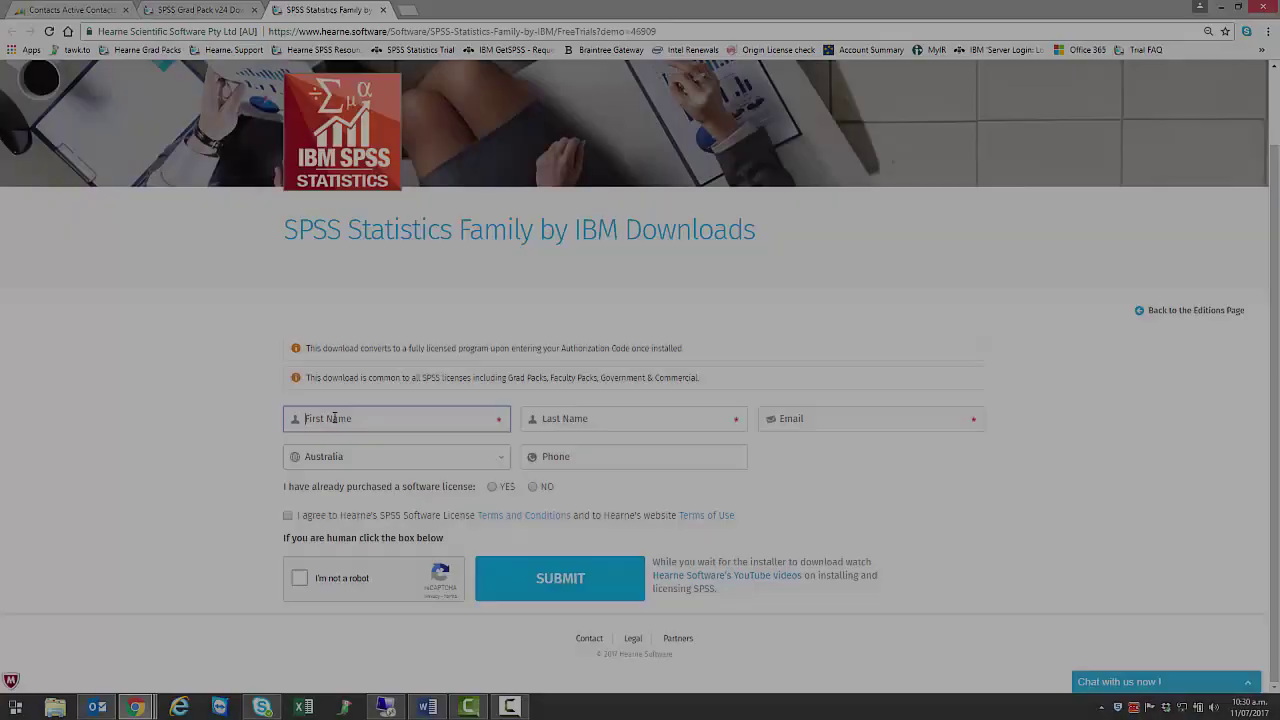
Fill in the first name, last name, e-mail and phone, choose YES for an existing licence, and accept the terms
type("John")
key("Tab")
type("Citizen")
key("Tab")
type("john@citizen.com")
left_click(566, 453)
type("123456789")
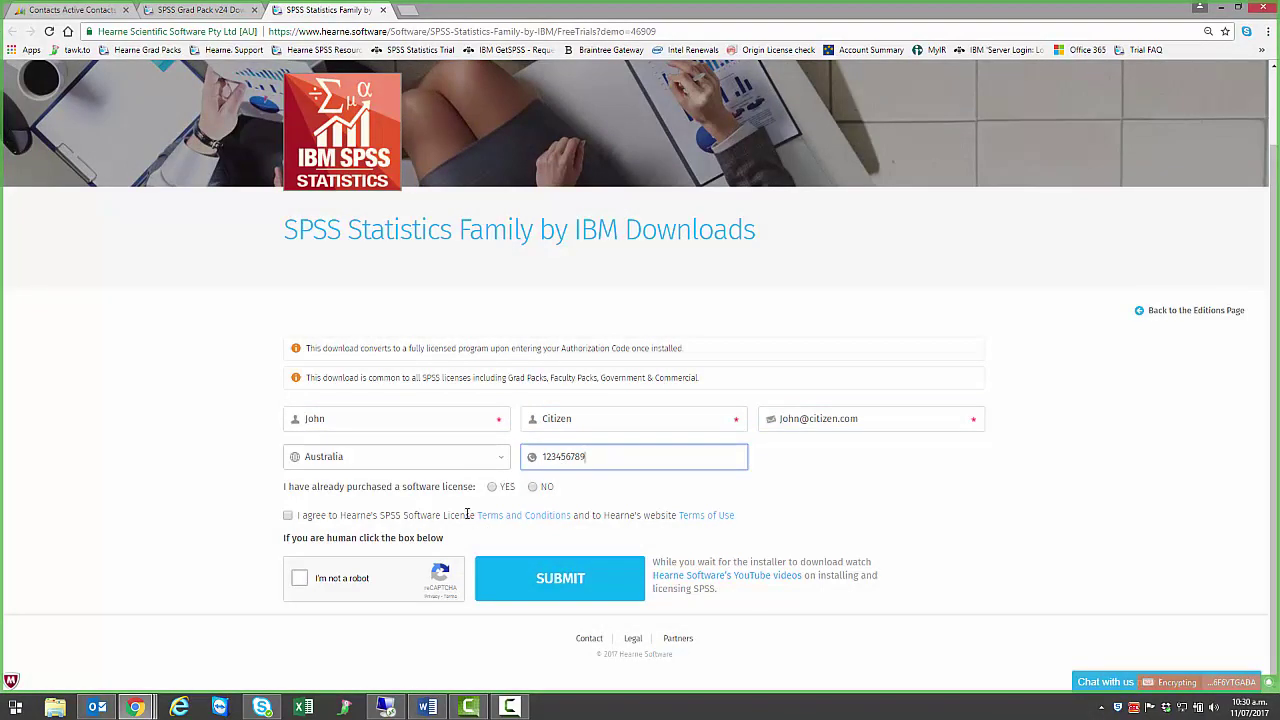
left_click(491, 488)
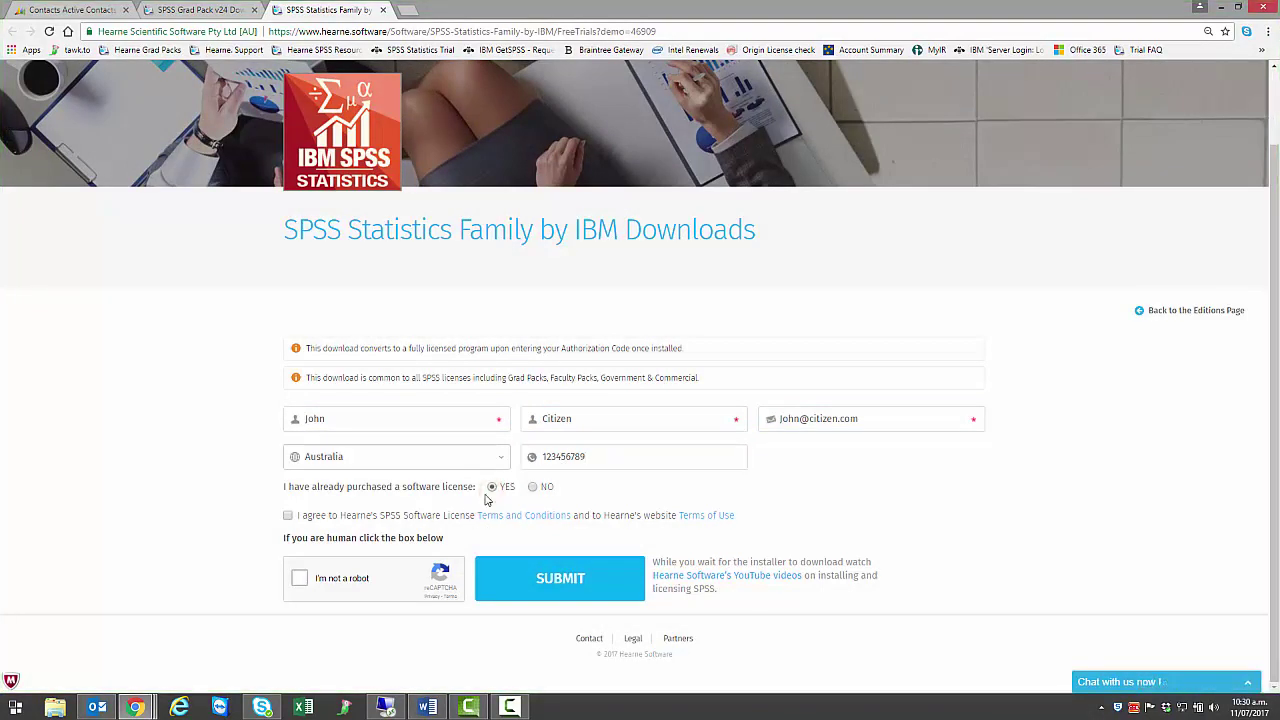
left_click(288, 517)
Solve the reCAPTCHA by selecting the four street-sign images, then submit the download form
left_click(300, 578)
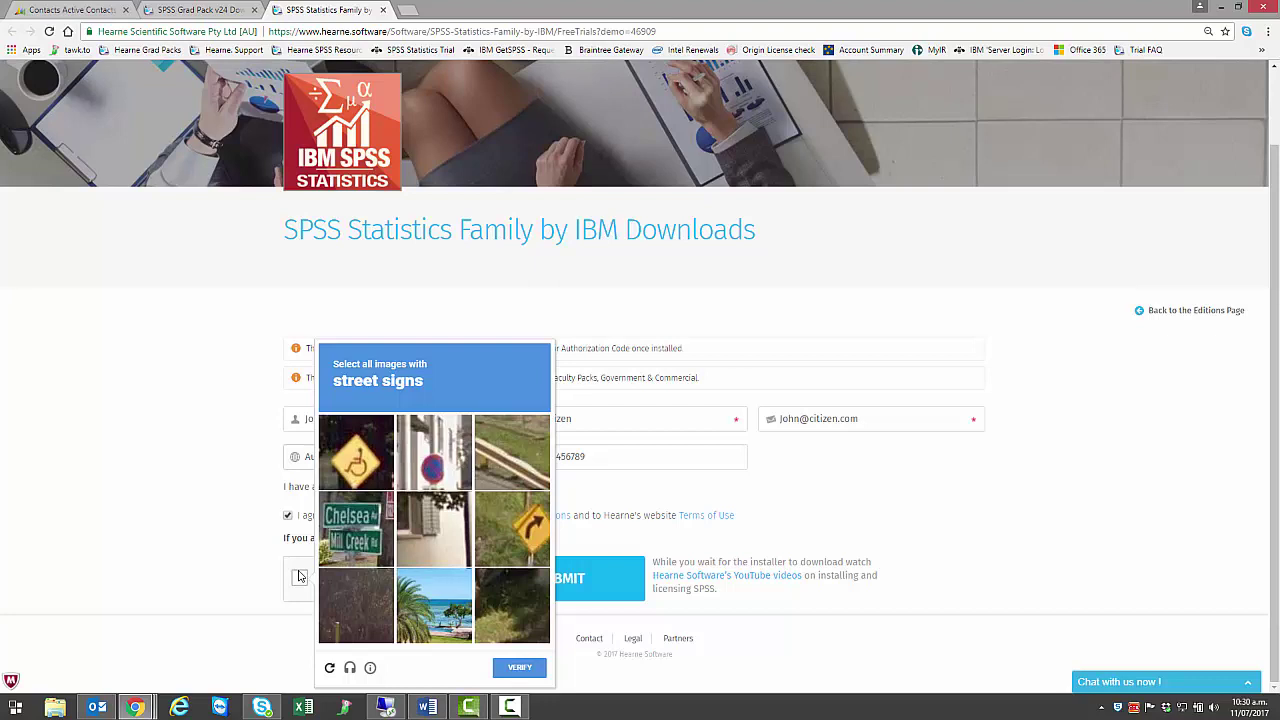
left_click(360, 468)
left_click(424, 468)
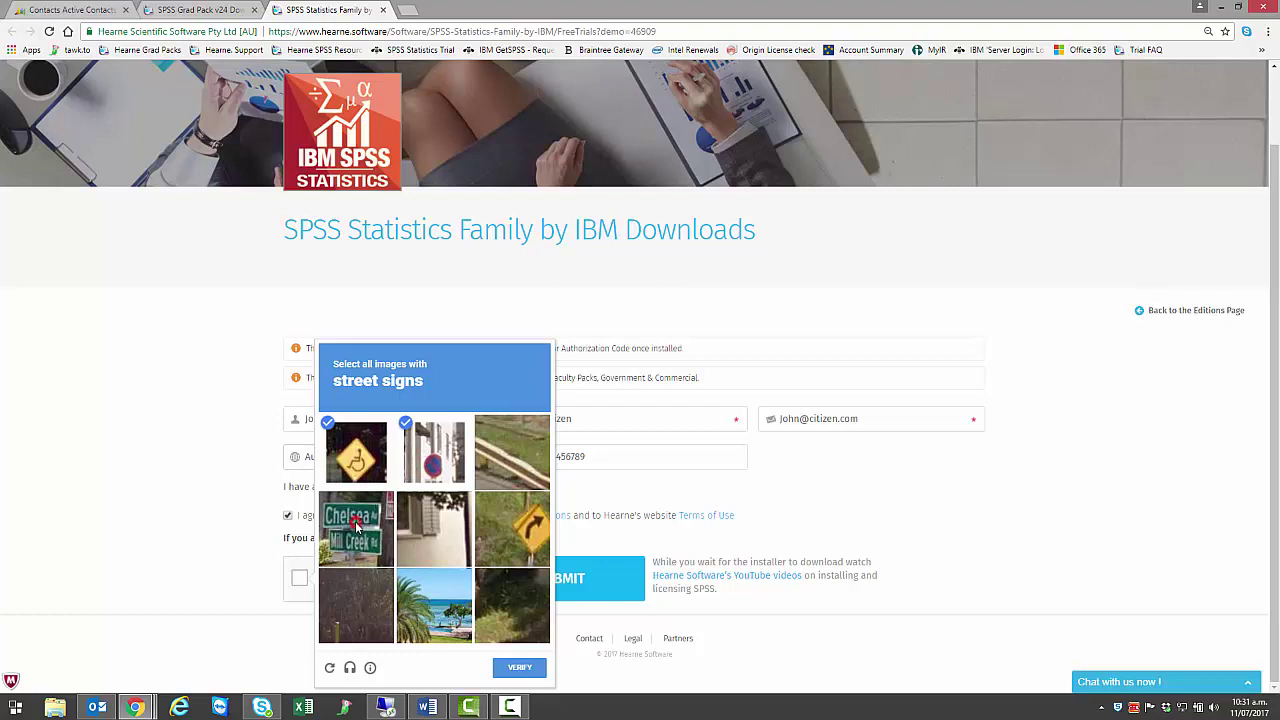
left_click(362, 524)
left_click(507, 521)
left_click(514, 668)
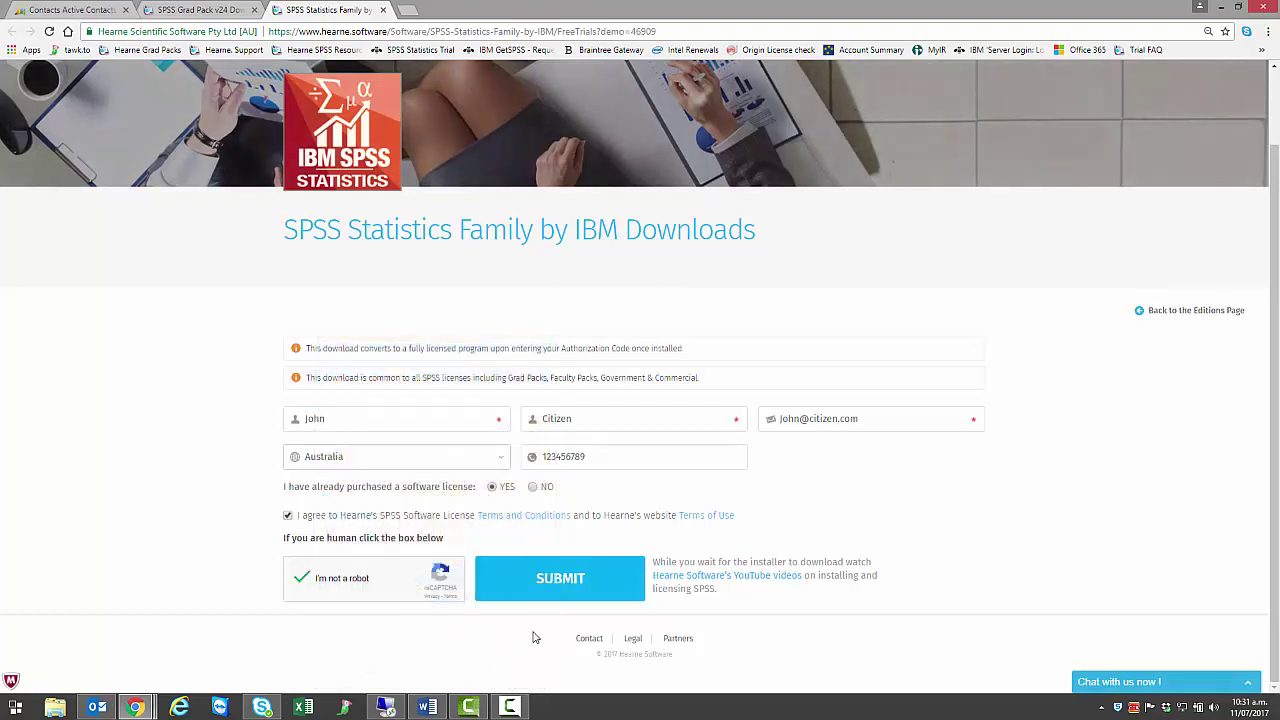
left_click(545, 583)
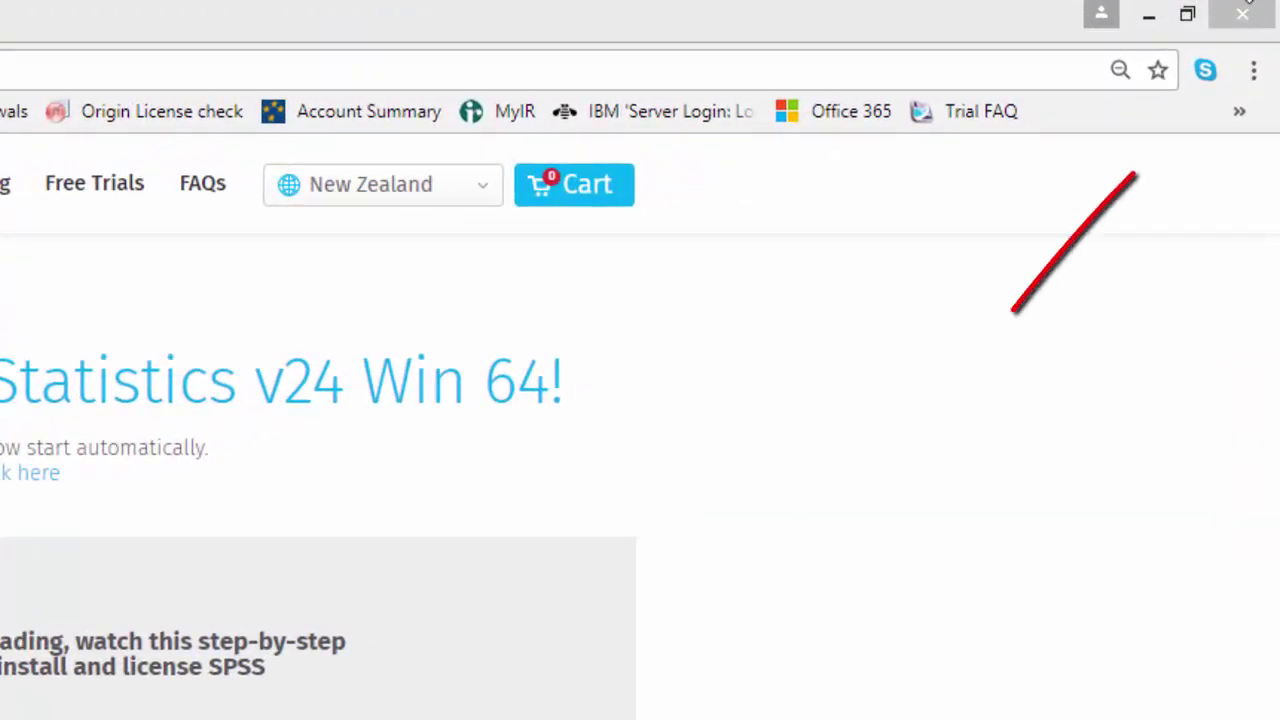
Show the browser's Downloads list from its main menu
left_click(1254, 70)
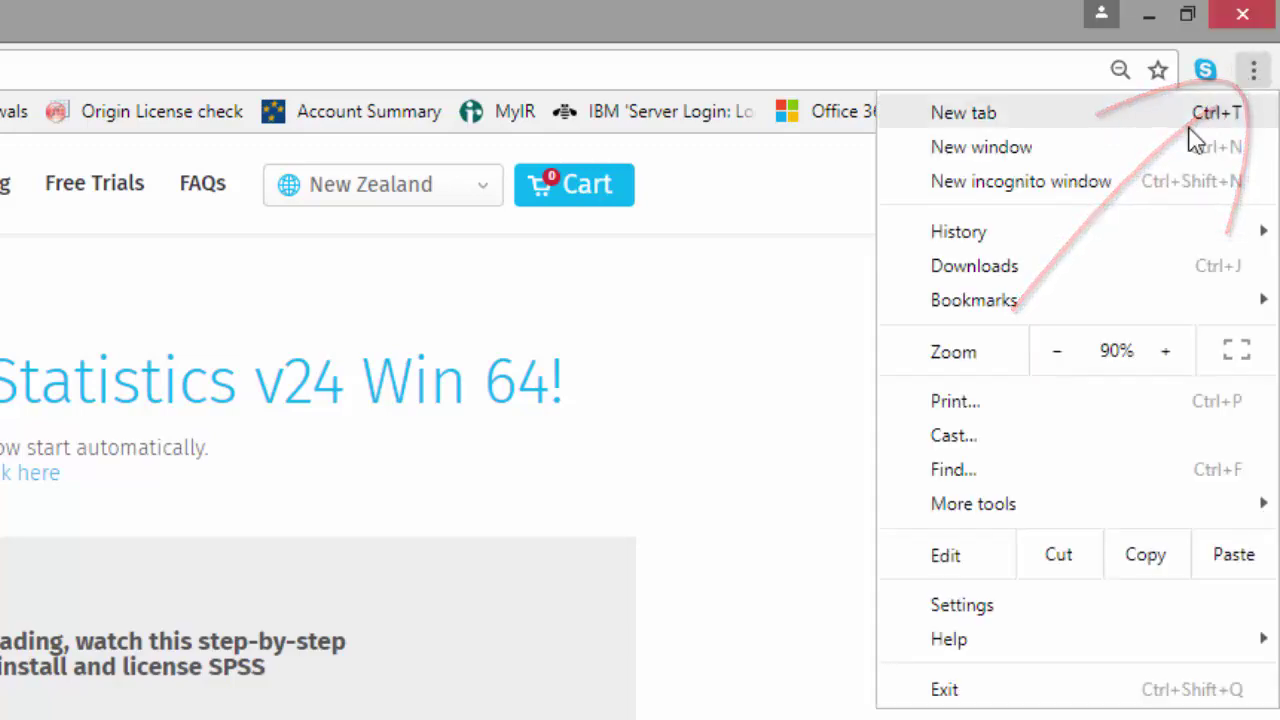
left_click(1107, 262)
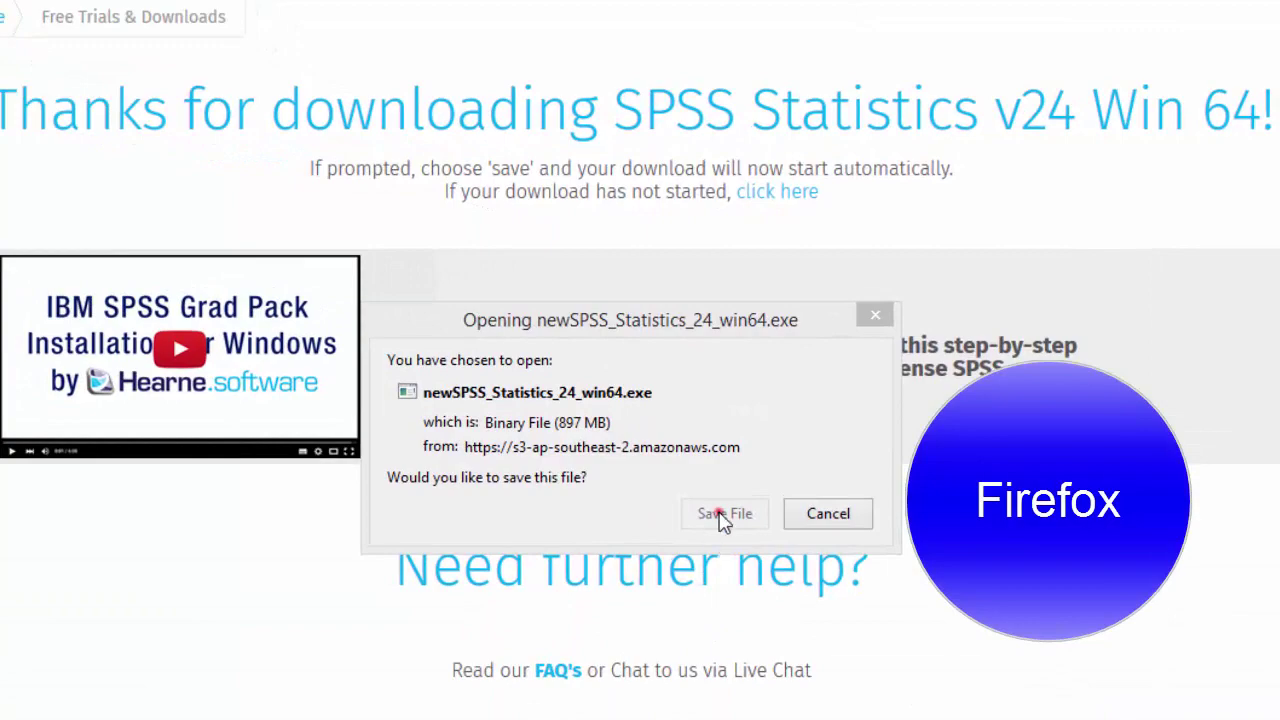
Save newSPSS_Statistics_24_win64.exe in Firefox and check its progress in the downloads panel
left_click(722, 518)
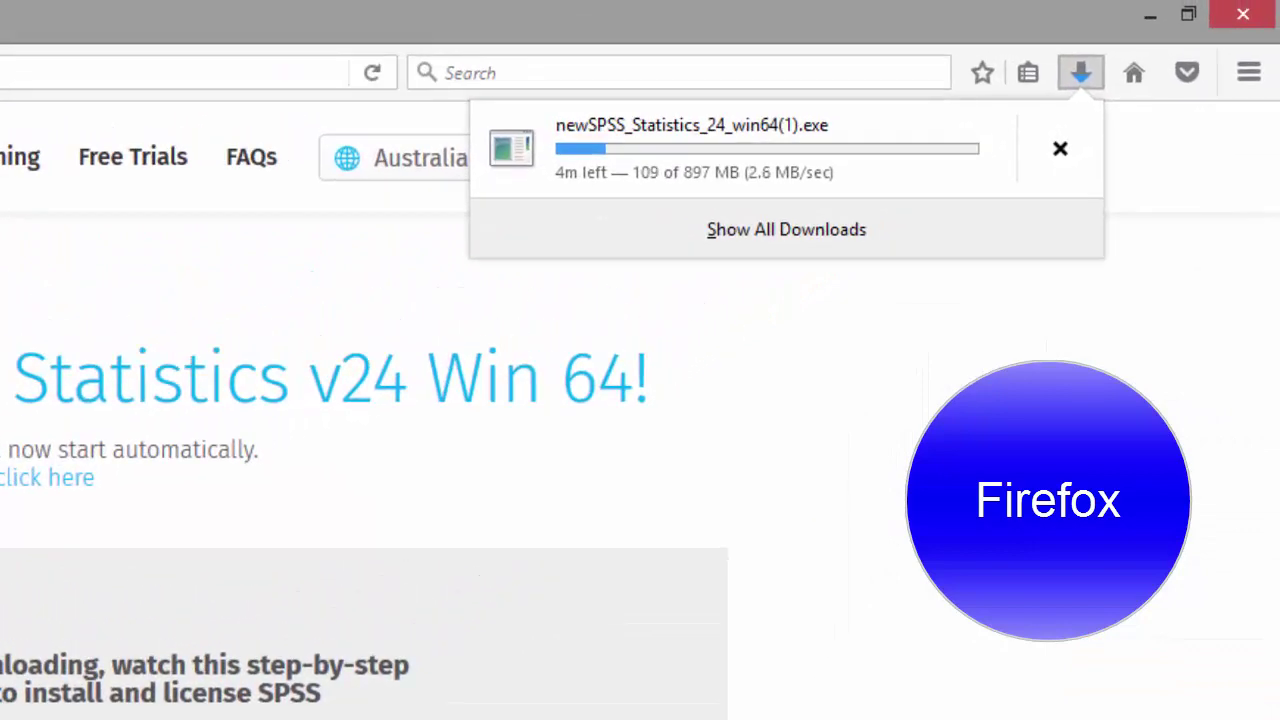
left_click(1081, 73)
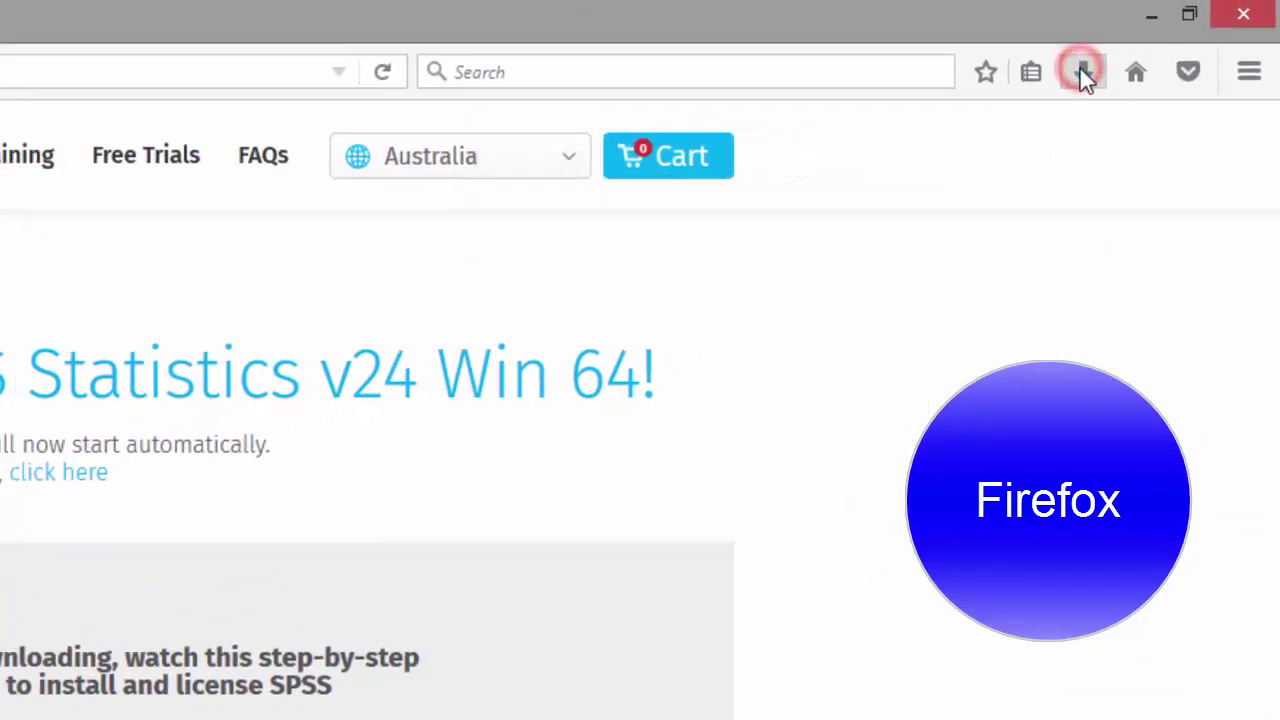
left_click(1083, 73)
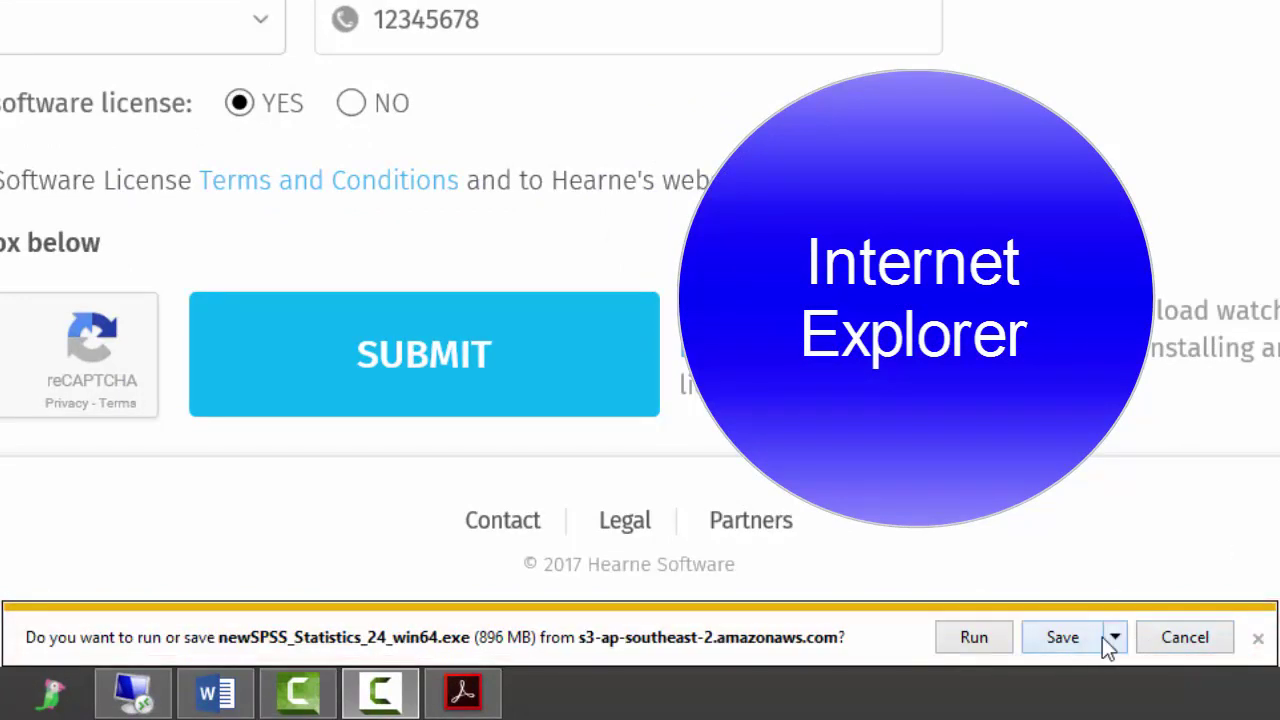
Save the installer in Internet Explorer and bring up View downloads from the Tools menu
left_click(1062, 637)
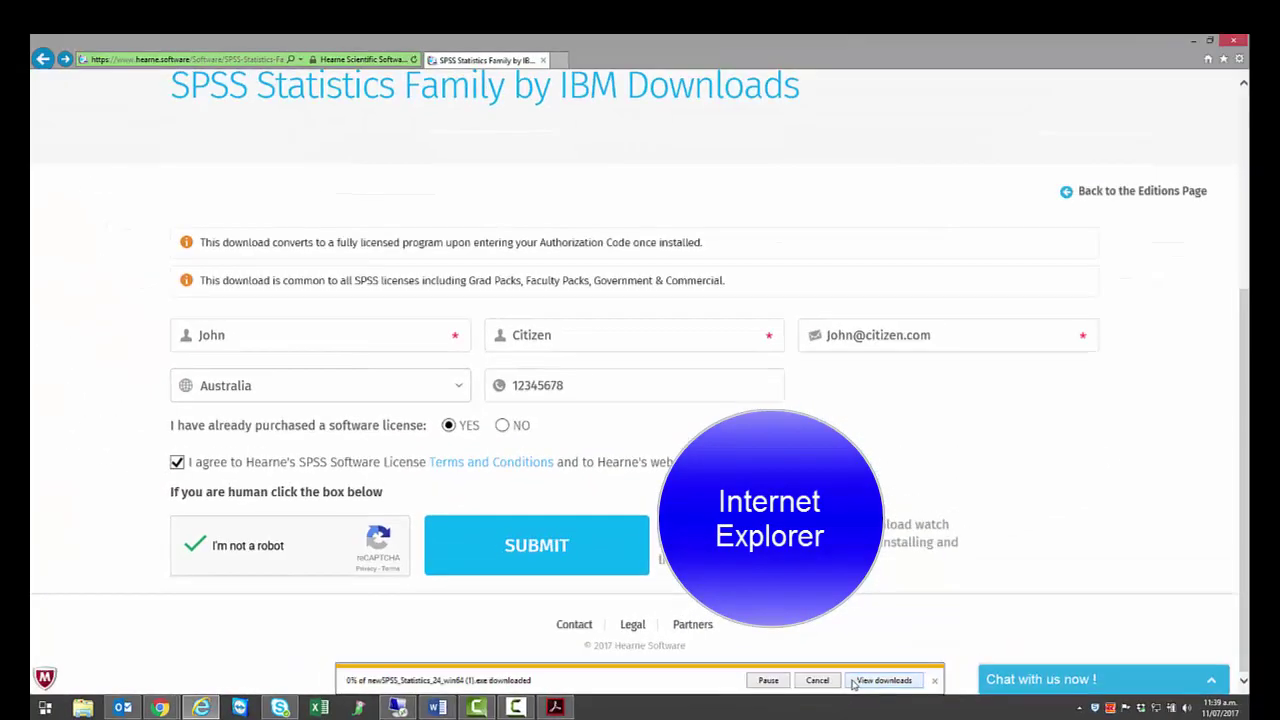
left_click(1255, 53)
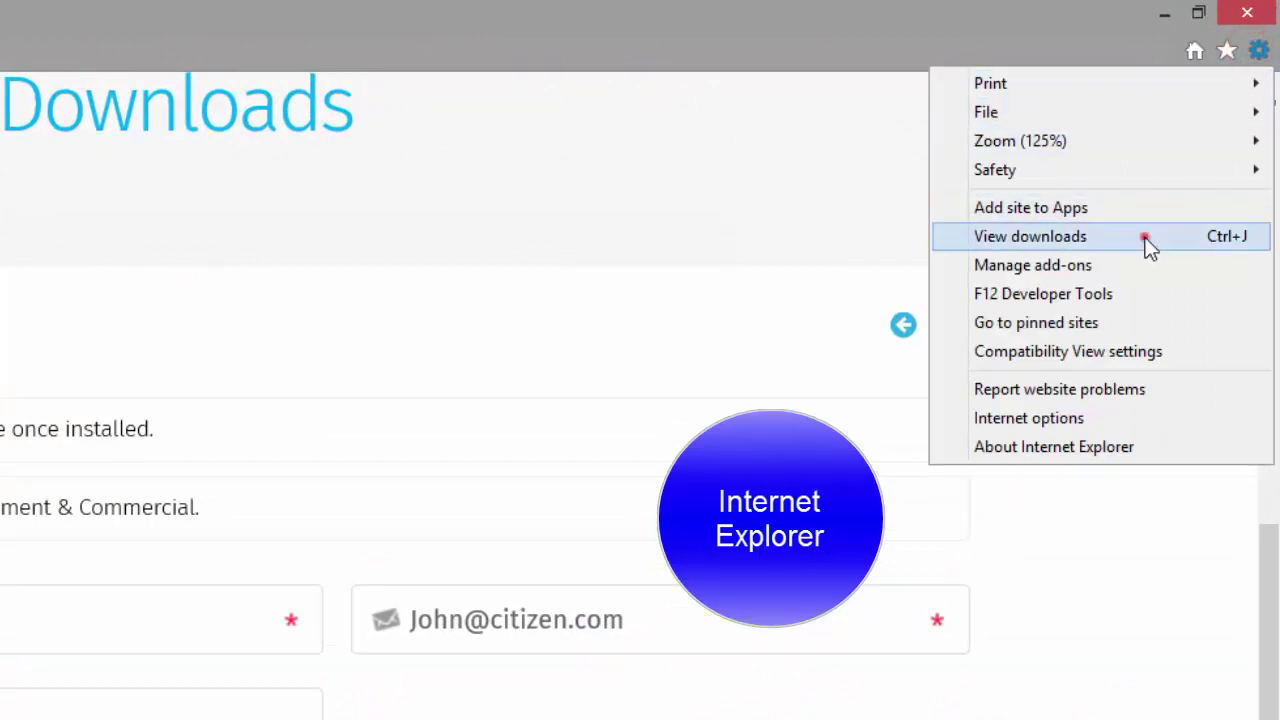
left_click(1030, 236)
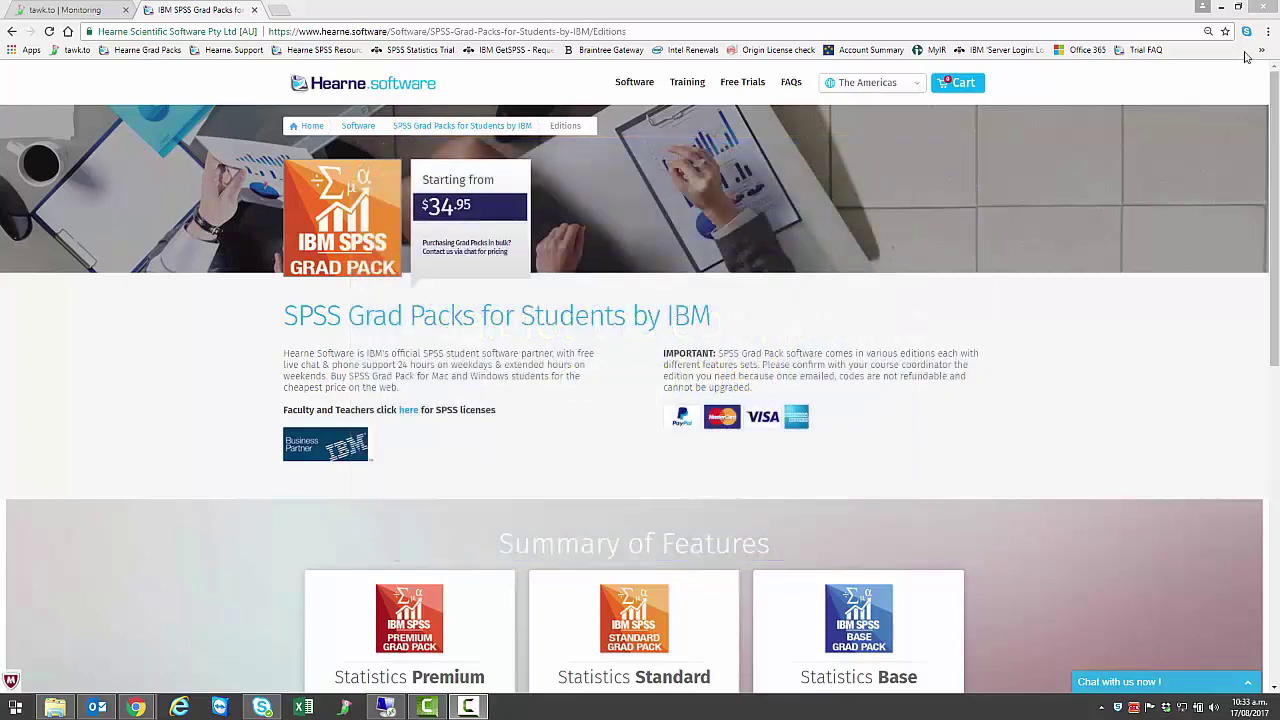
Reveal SPSS_Statistics_25_win64.exe in the Downloads folder from Chrome's downloads page
left_click(1268, 31)
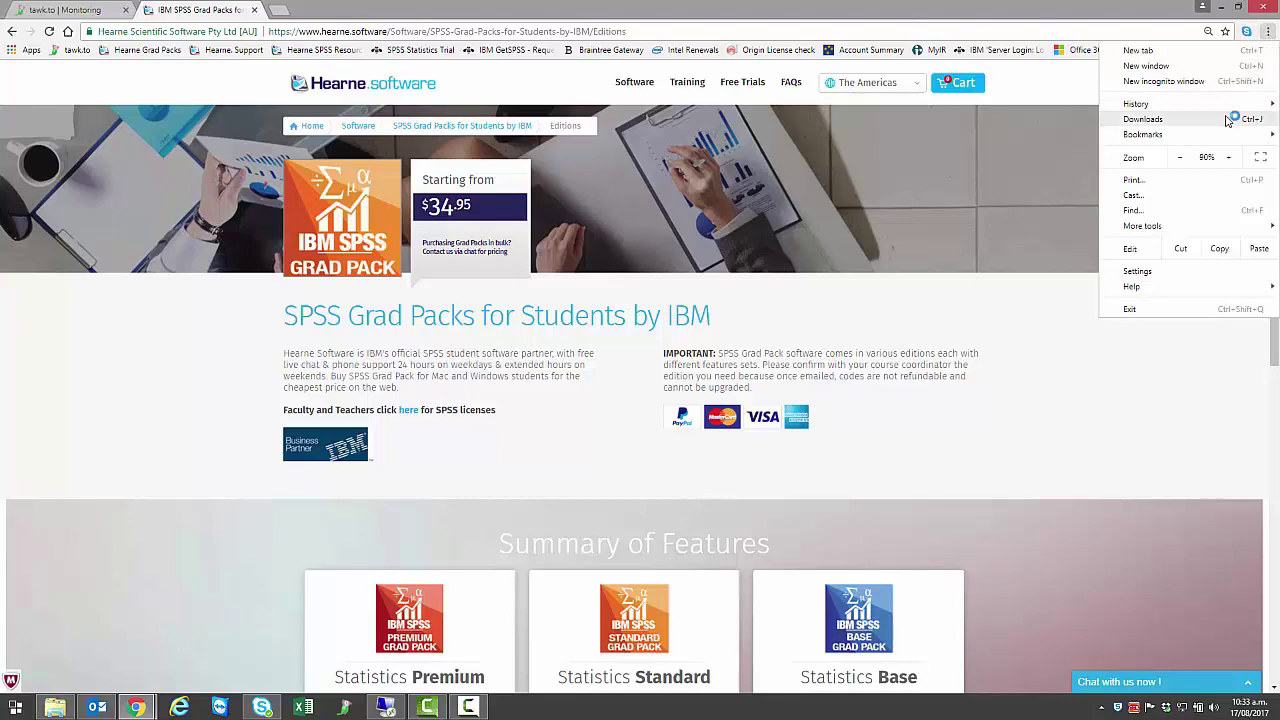
left_click(1229, 118)
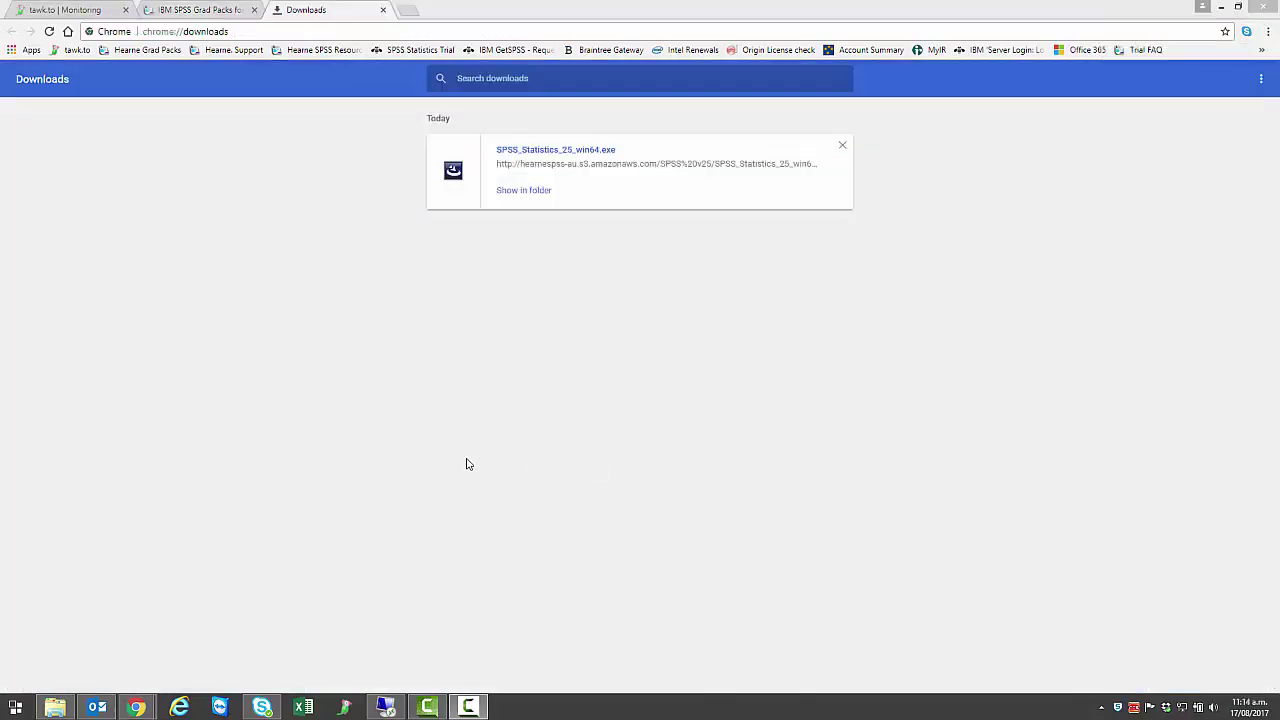
left_click(523, 193)
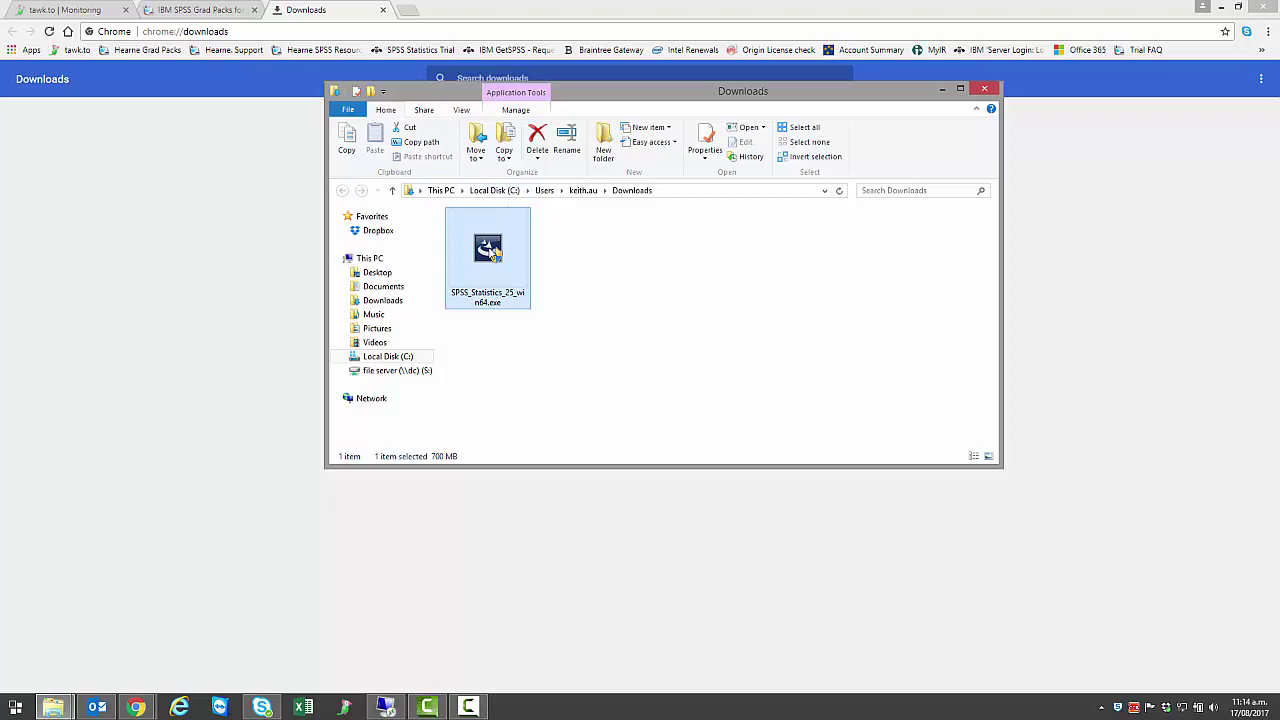
Run SPSS_Statistics_25_win64.exe as administrator from its context menu
right_click(489, 246)
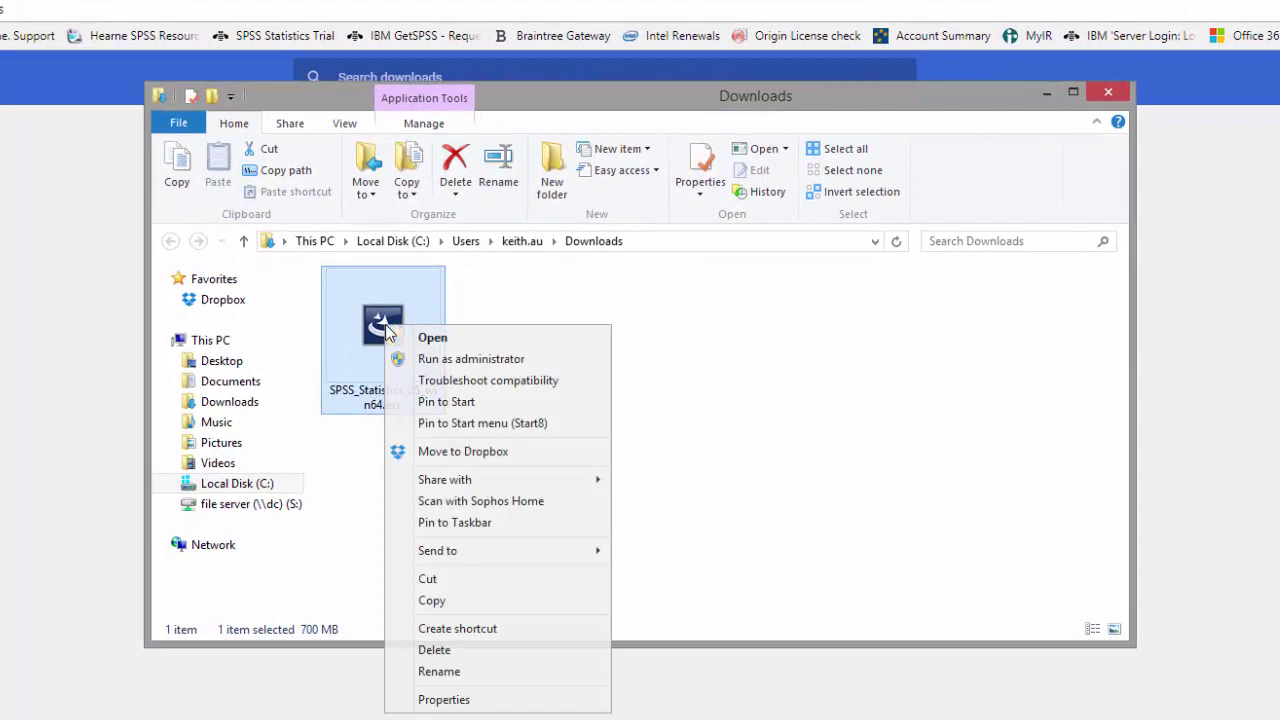
left_click(428, 364)
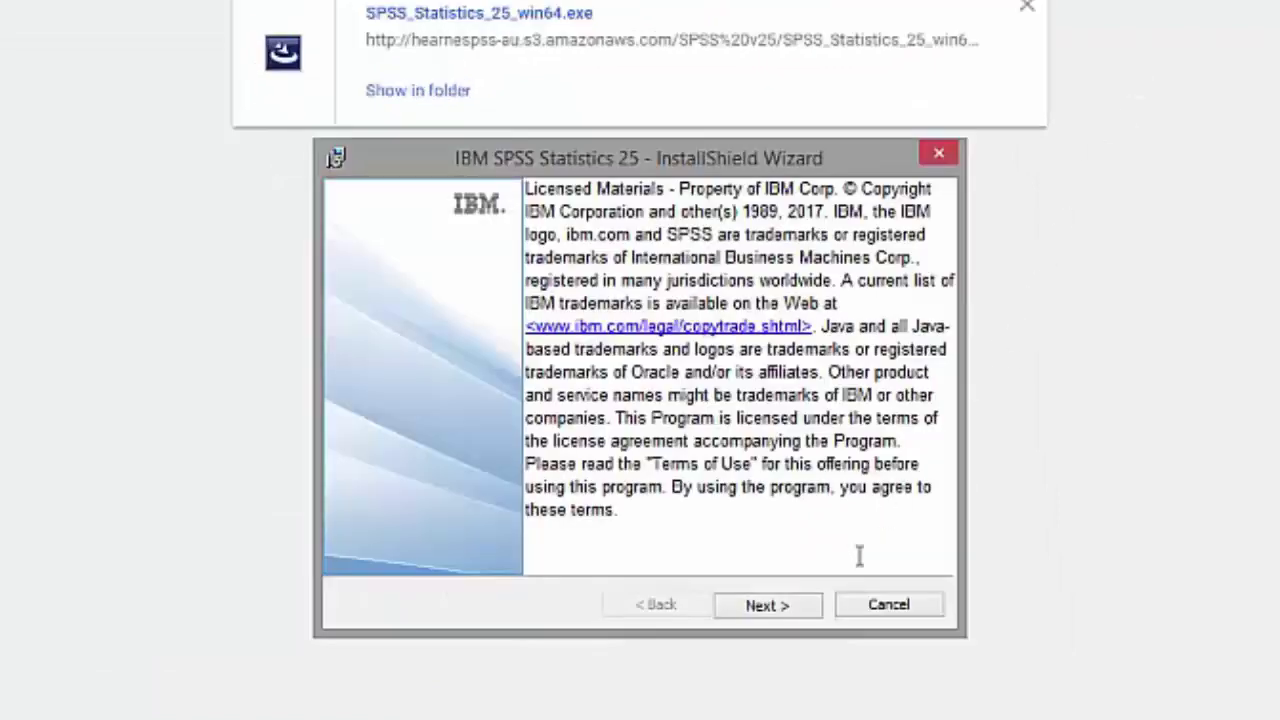
Accept the SPSS and Essentials for Python licence agreements, keep the defaults, and install SPSS Statistics 25
left_click(817, 617)
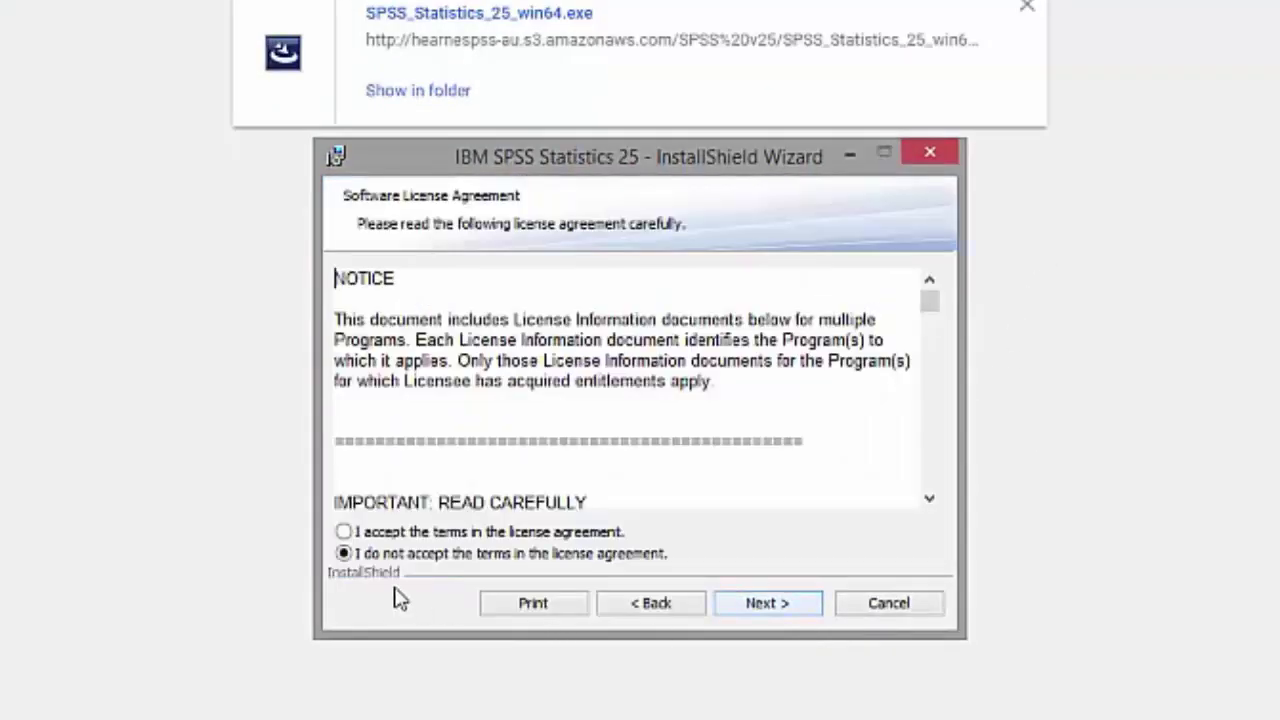
left_click(401, 537)
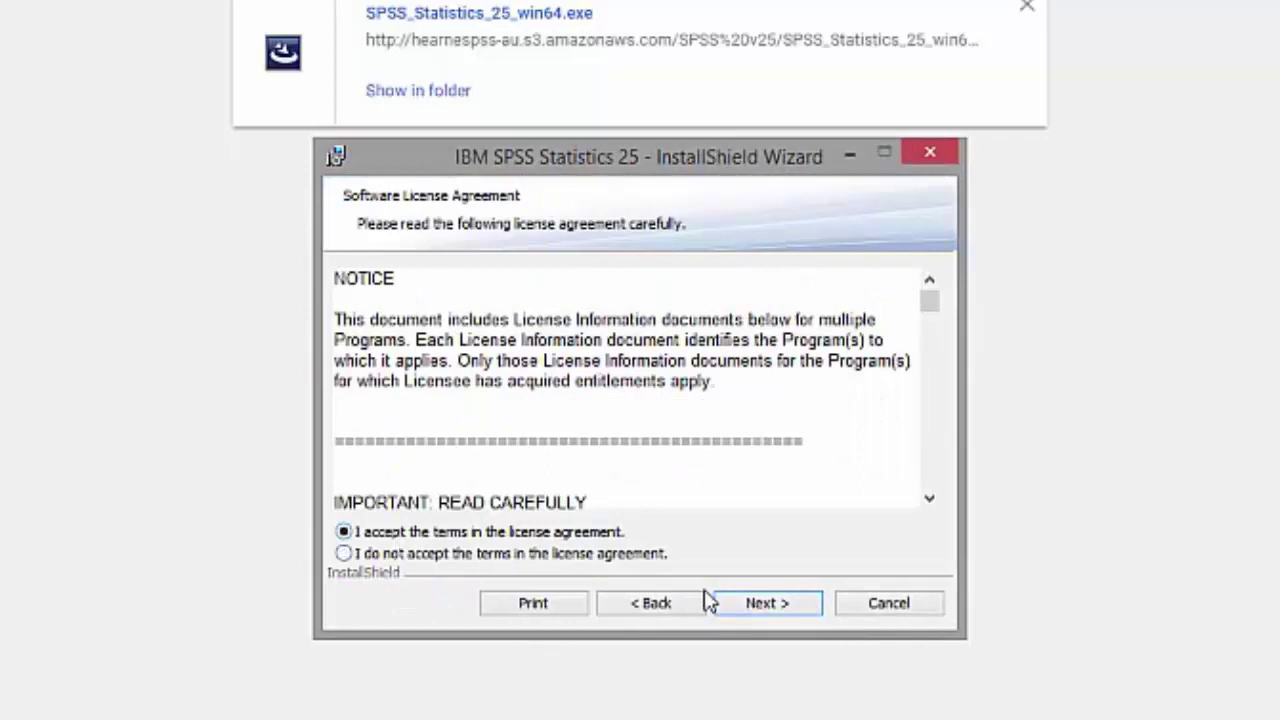
left_click(758, 606)
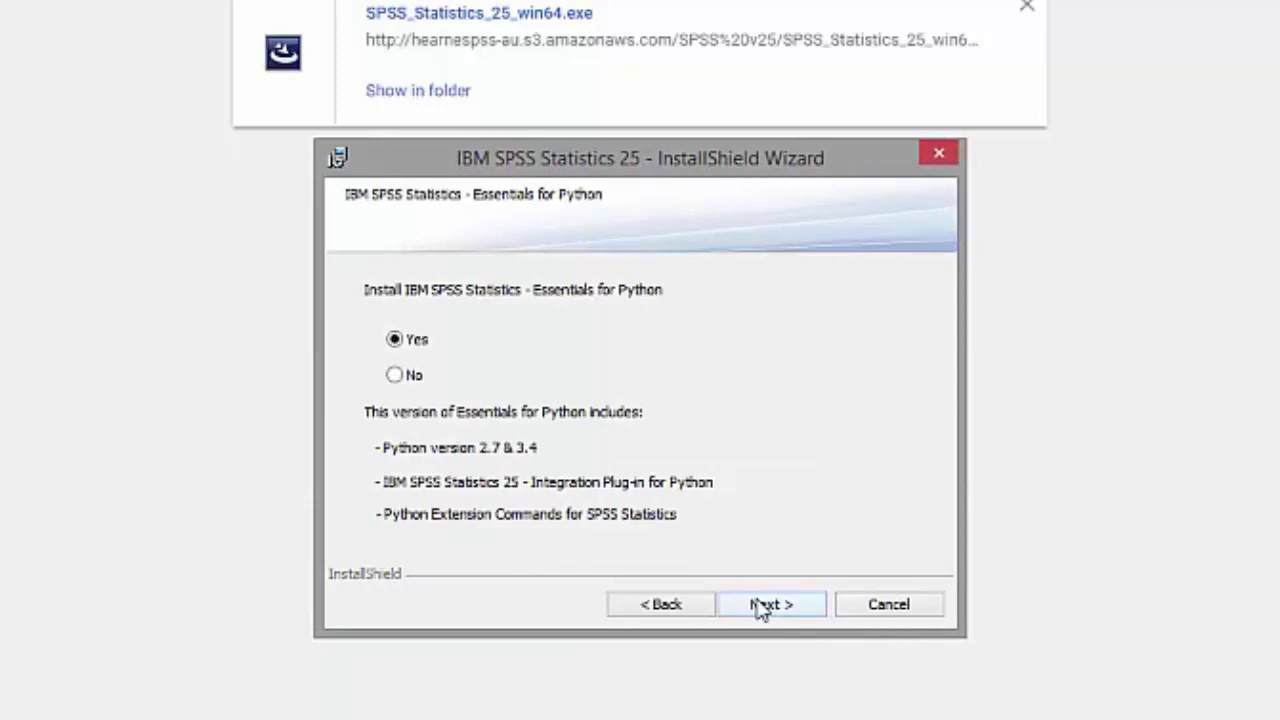
left_click(762, 606)
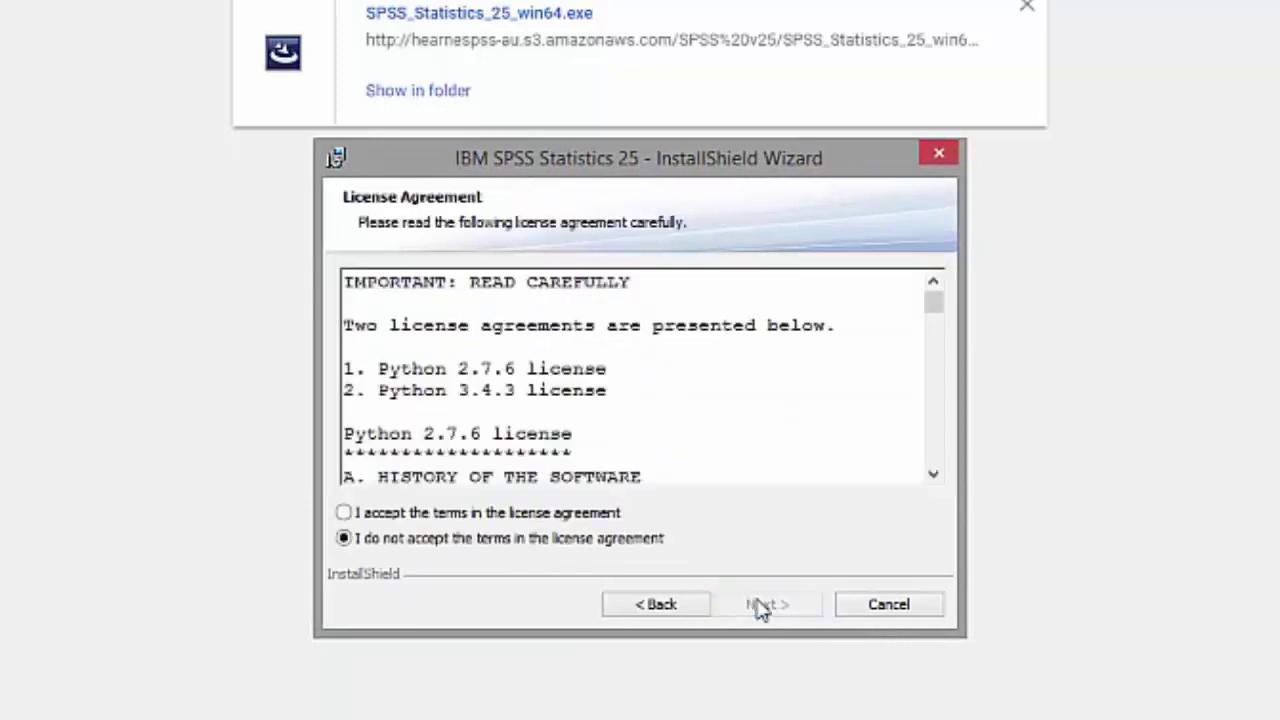
left_click(441, 516)
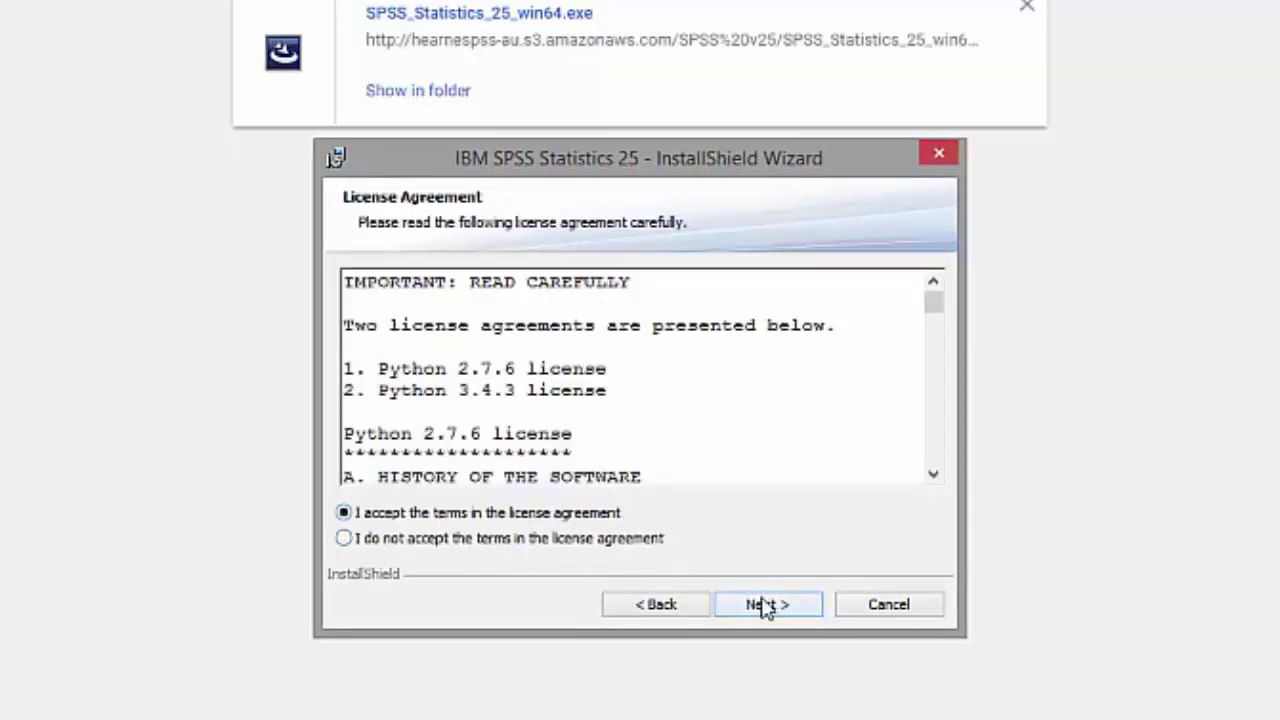
left_click(764, 606)
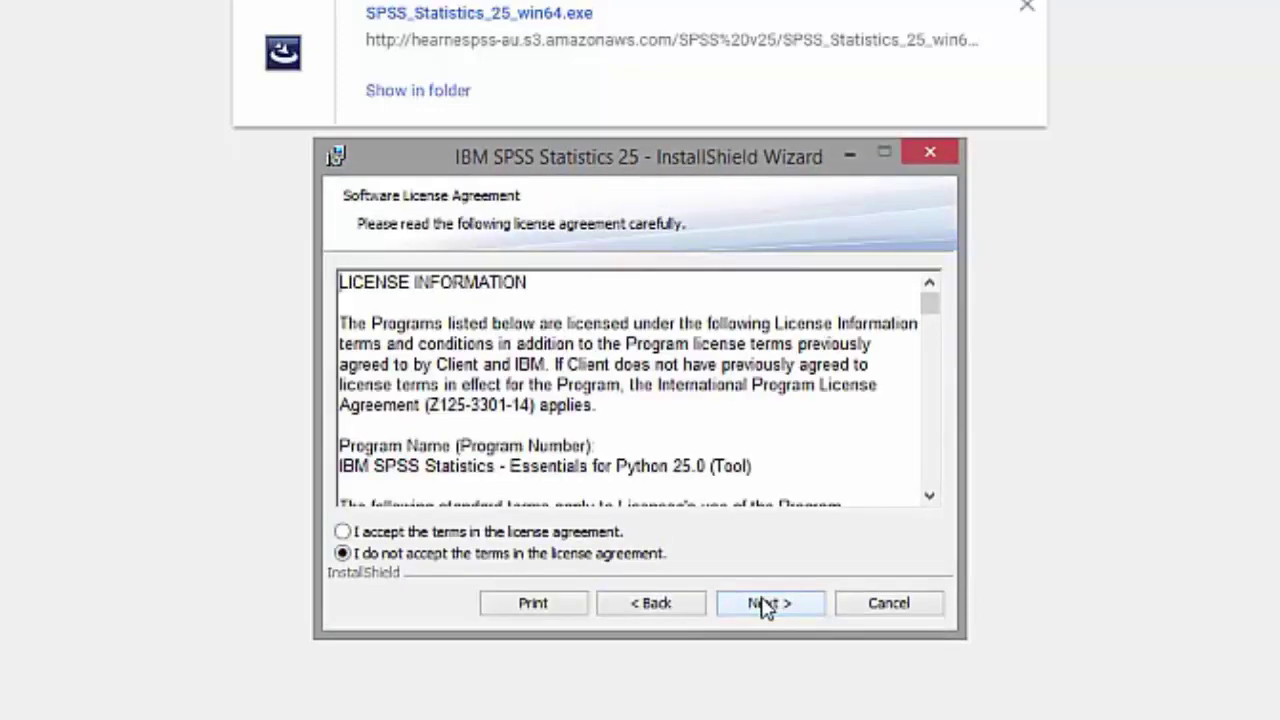
left_click(550, 534)
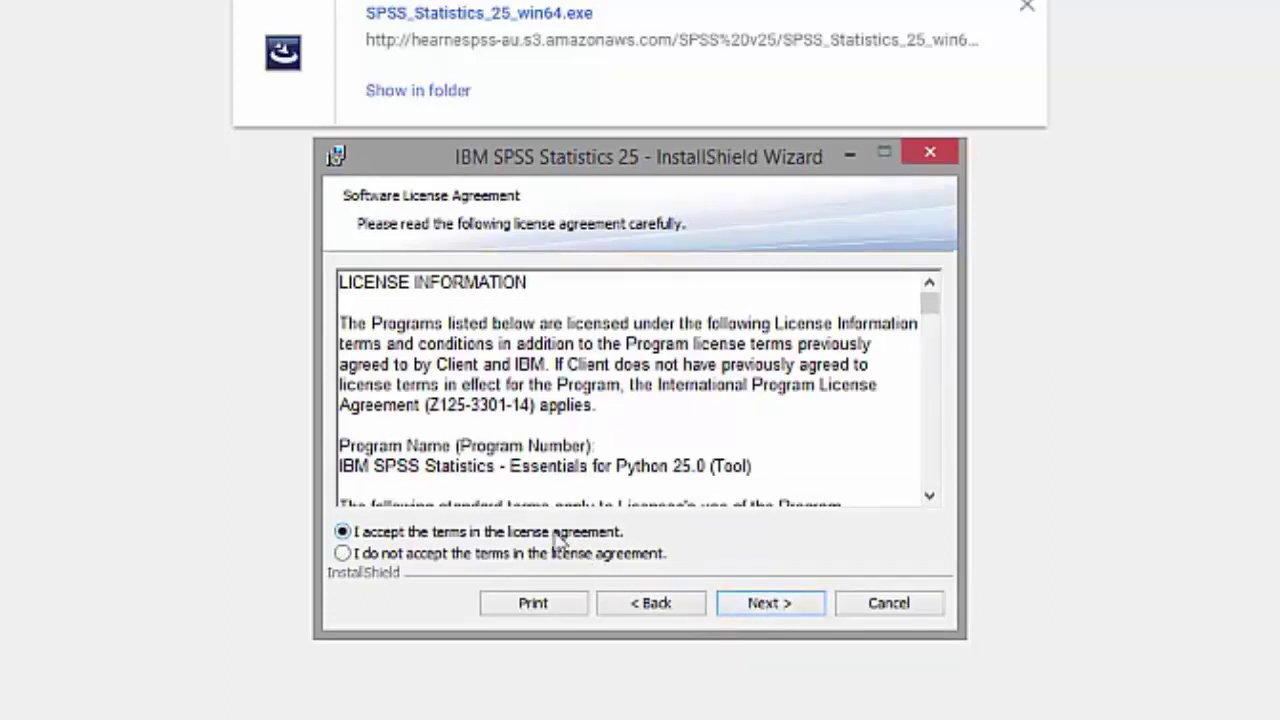
left_click(765, 603)
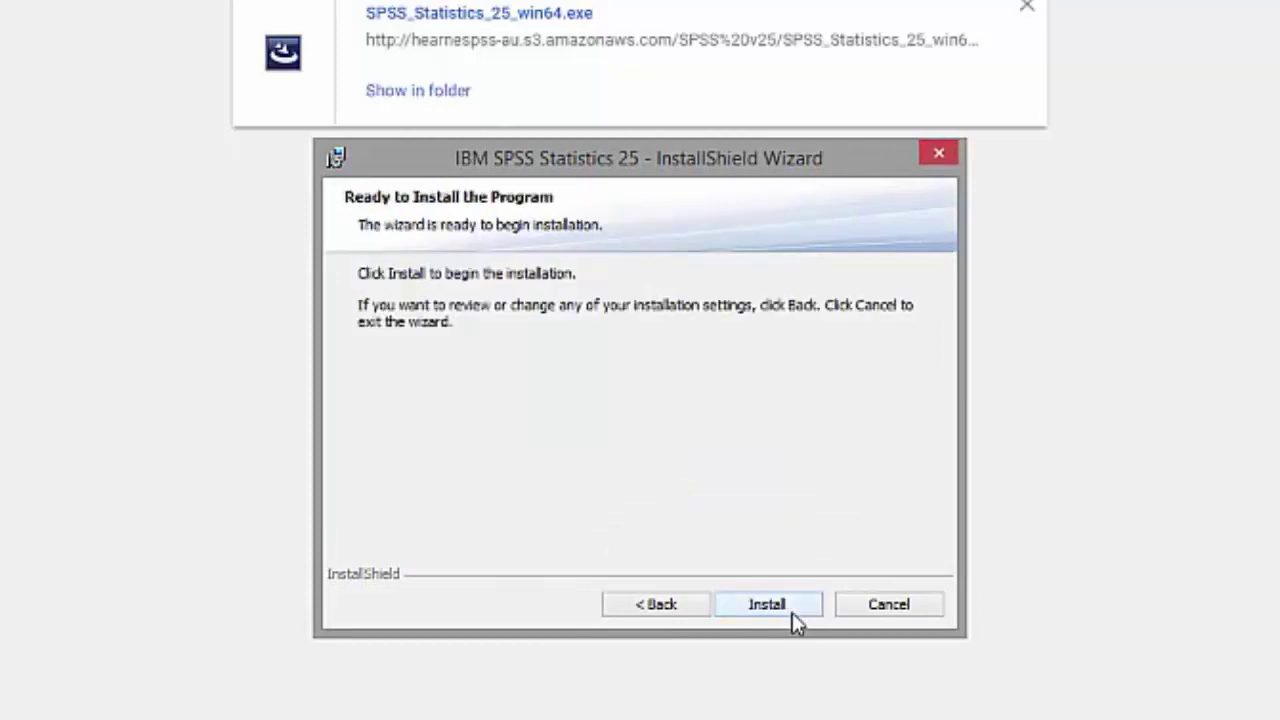
left_click(795, 616)
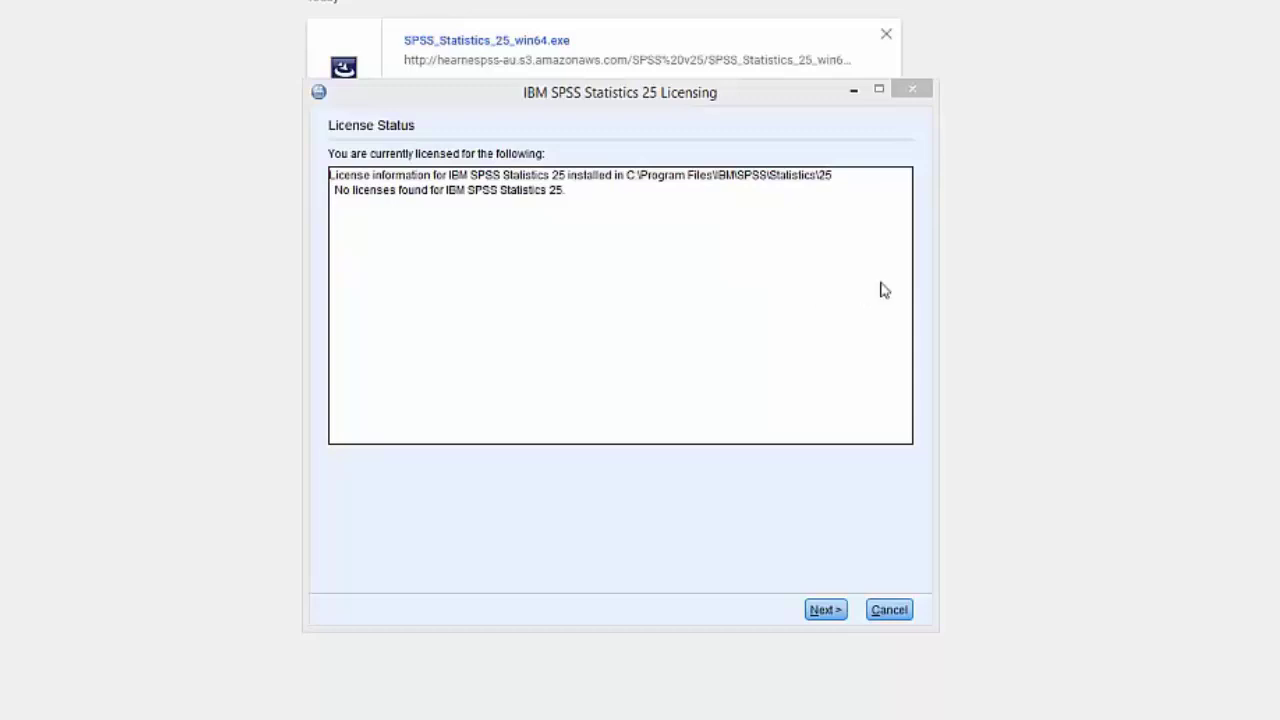
Choose Authorized user license, paste the authorization code, and complete internet authorization
left_click(825, 610)
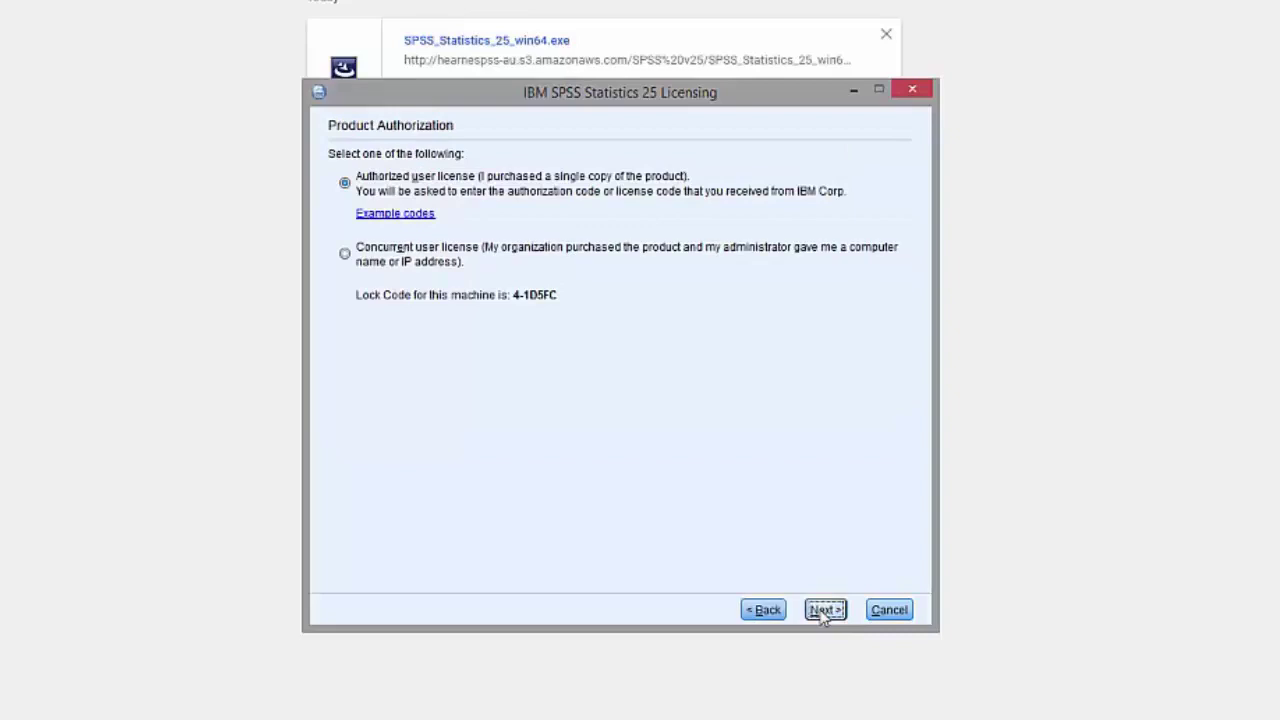
left_click(824, 610)
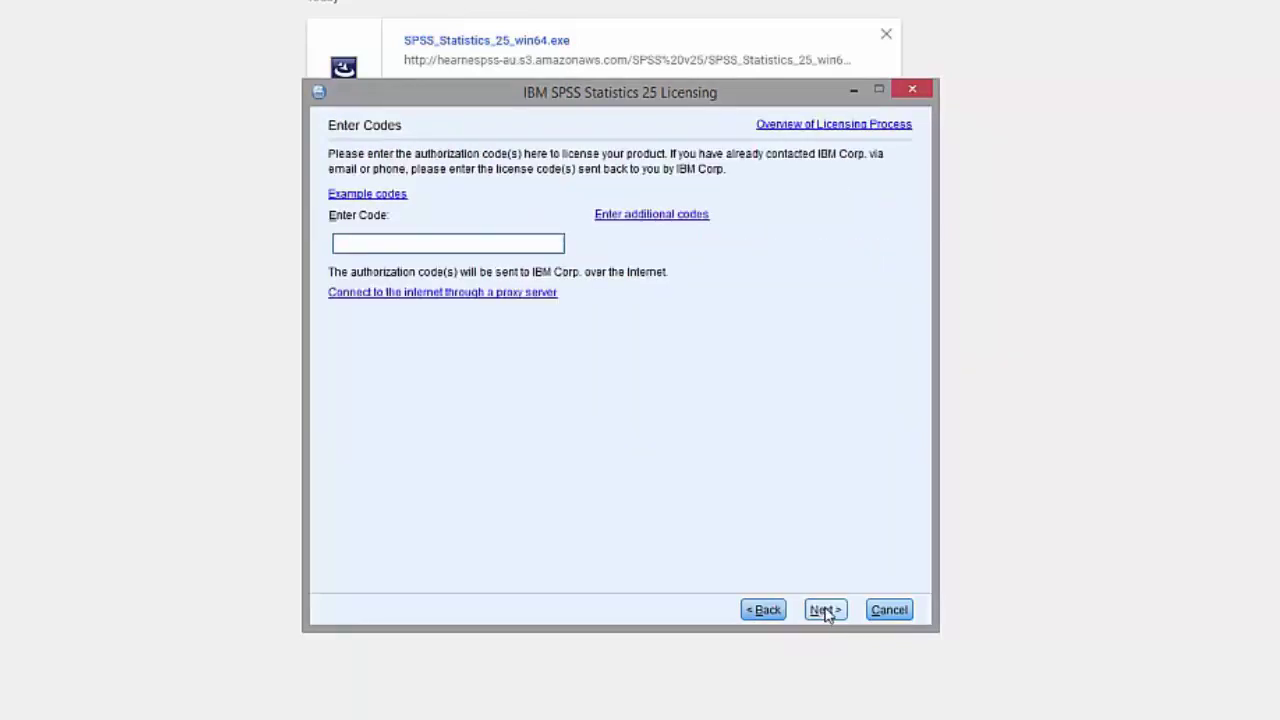
key("ctrl+v")
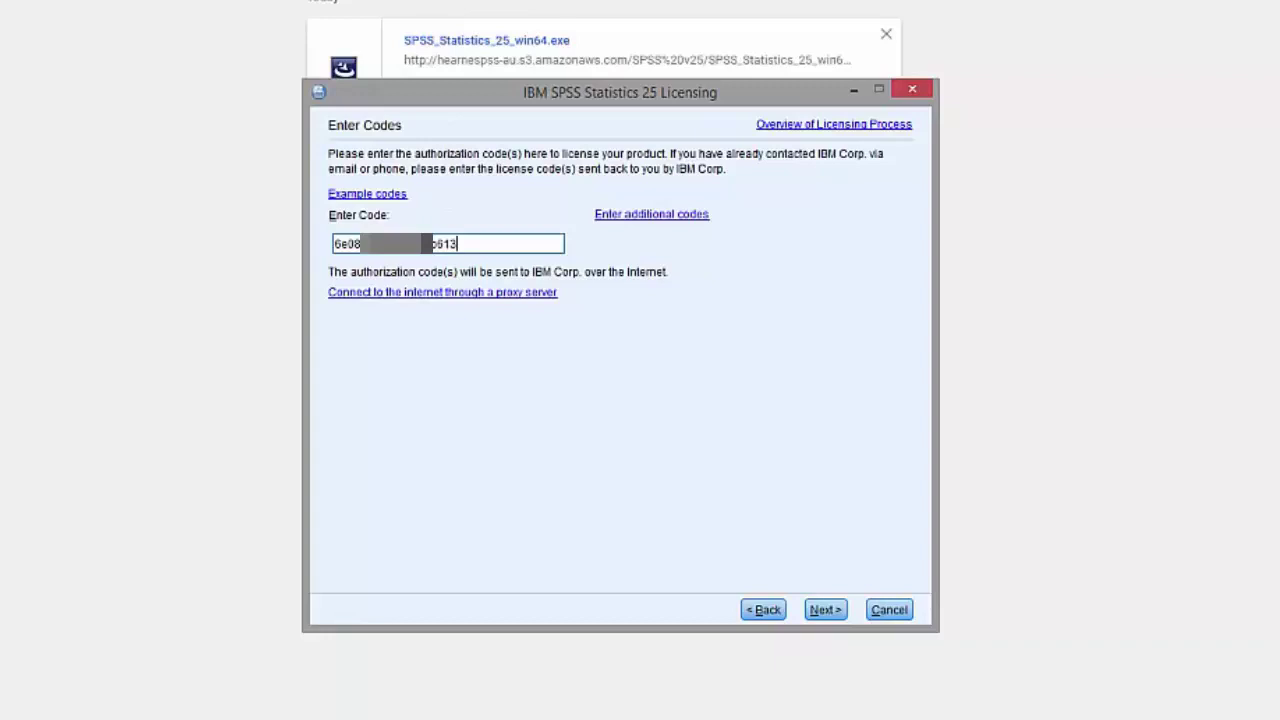
left_click(821, 610)
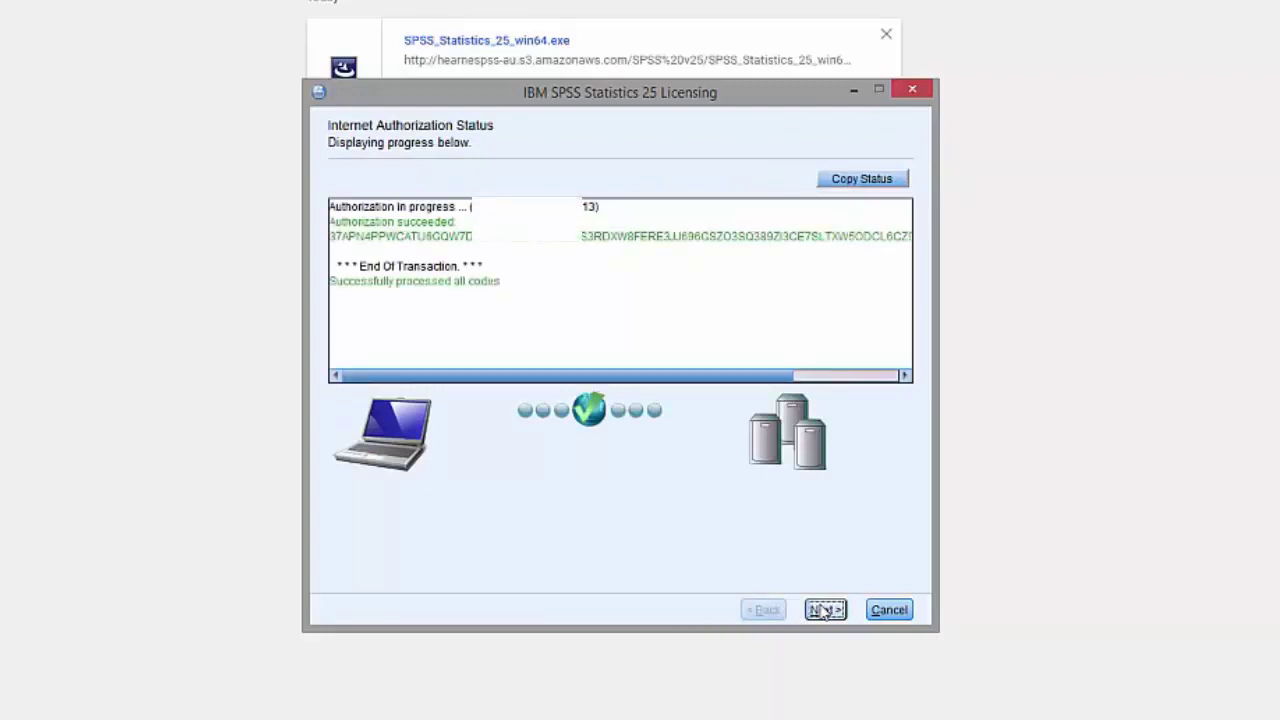
left_click(823, 610)
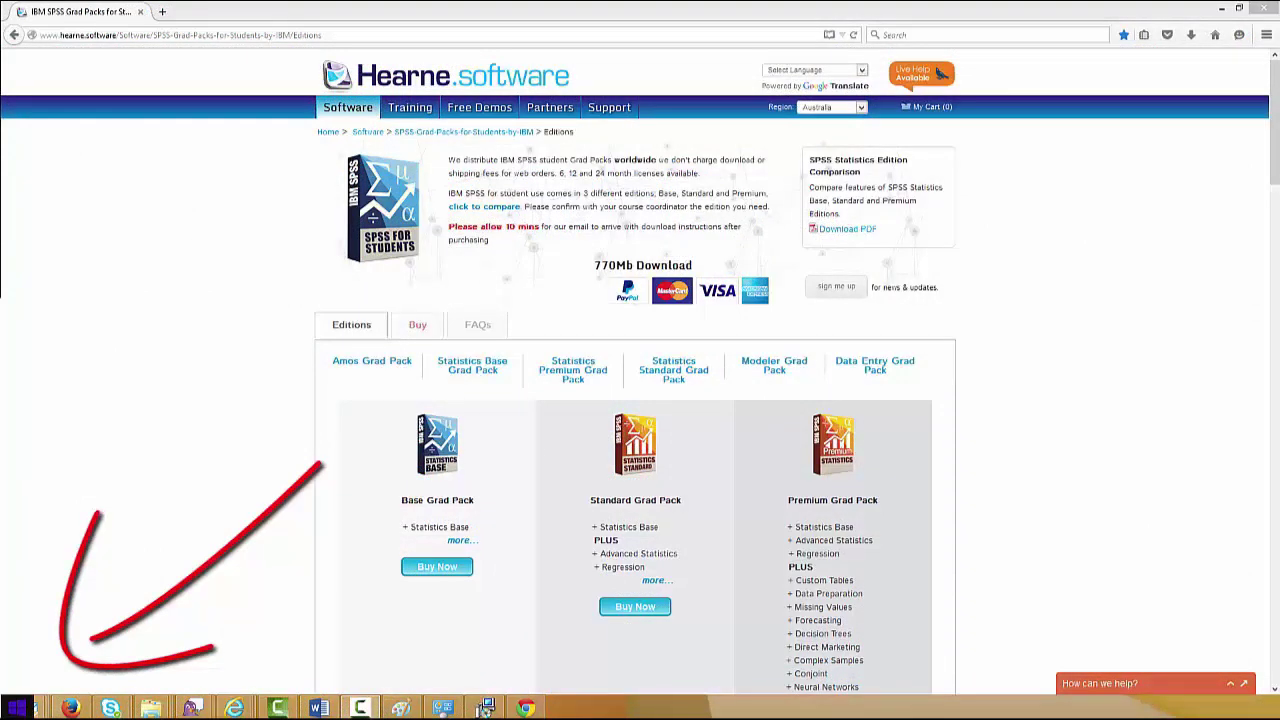
Find the SPSS Statistics 23 License Authorization Wizard in the Apps list and view its right-click options
left_click(16, 708)
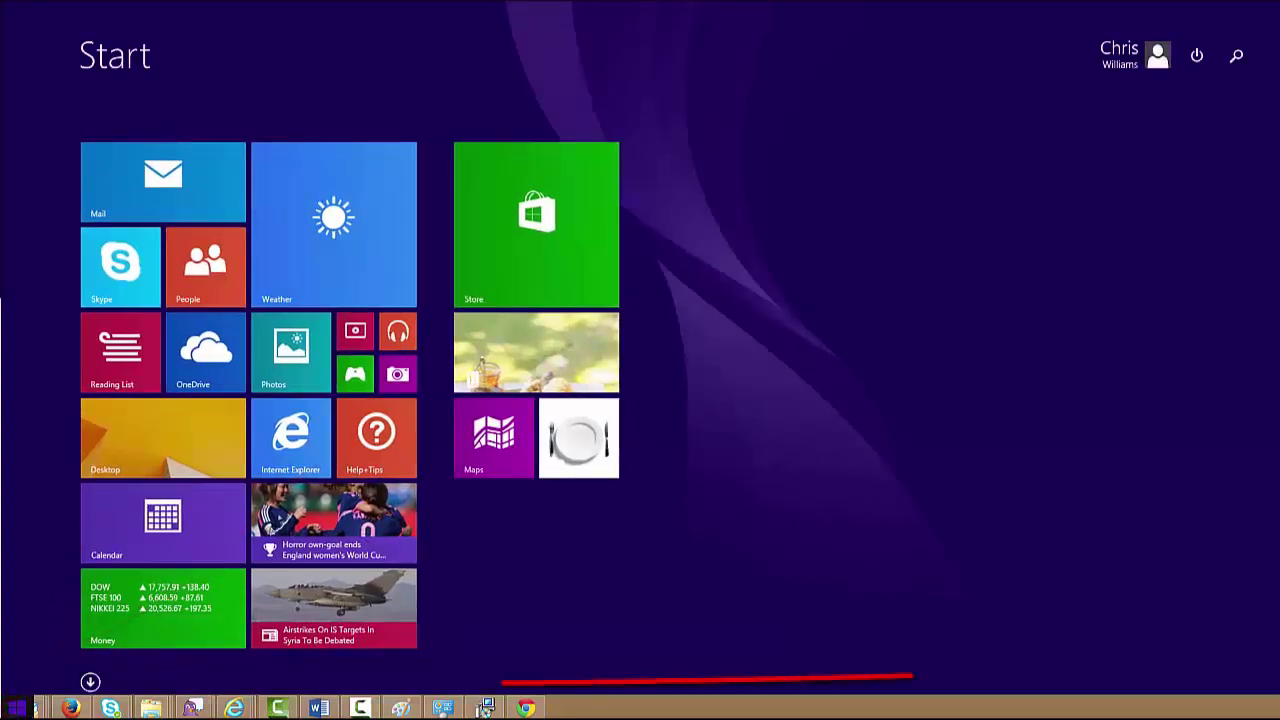
left_click(90, 682)
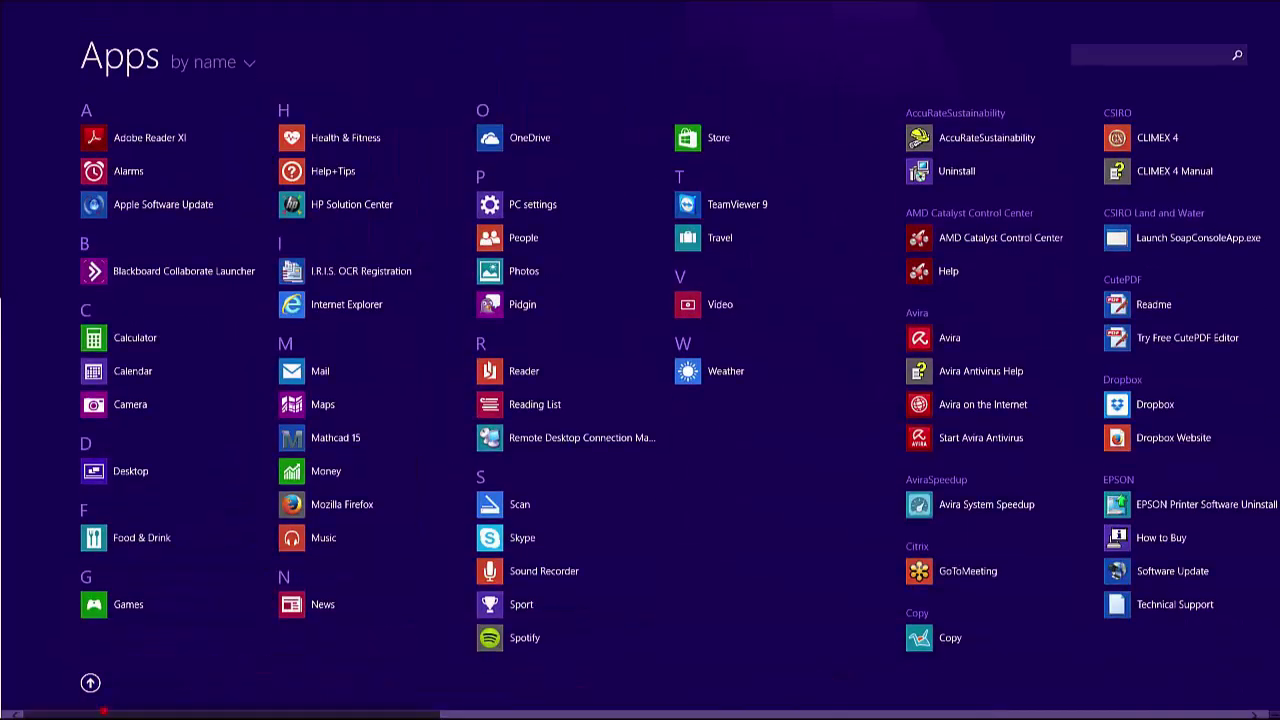
scroll(640, 400, "right", 5)
scroll(640, 400, "right", 5)
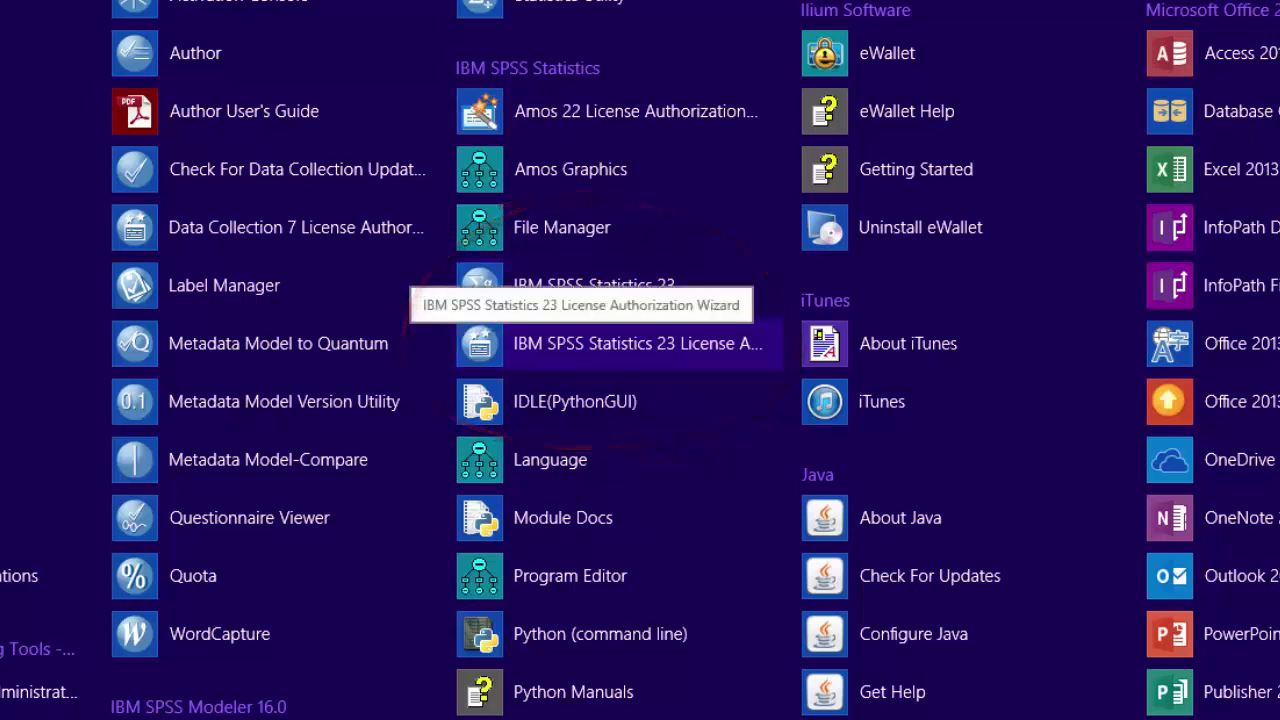
right_click(556, 345)
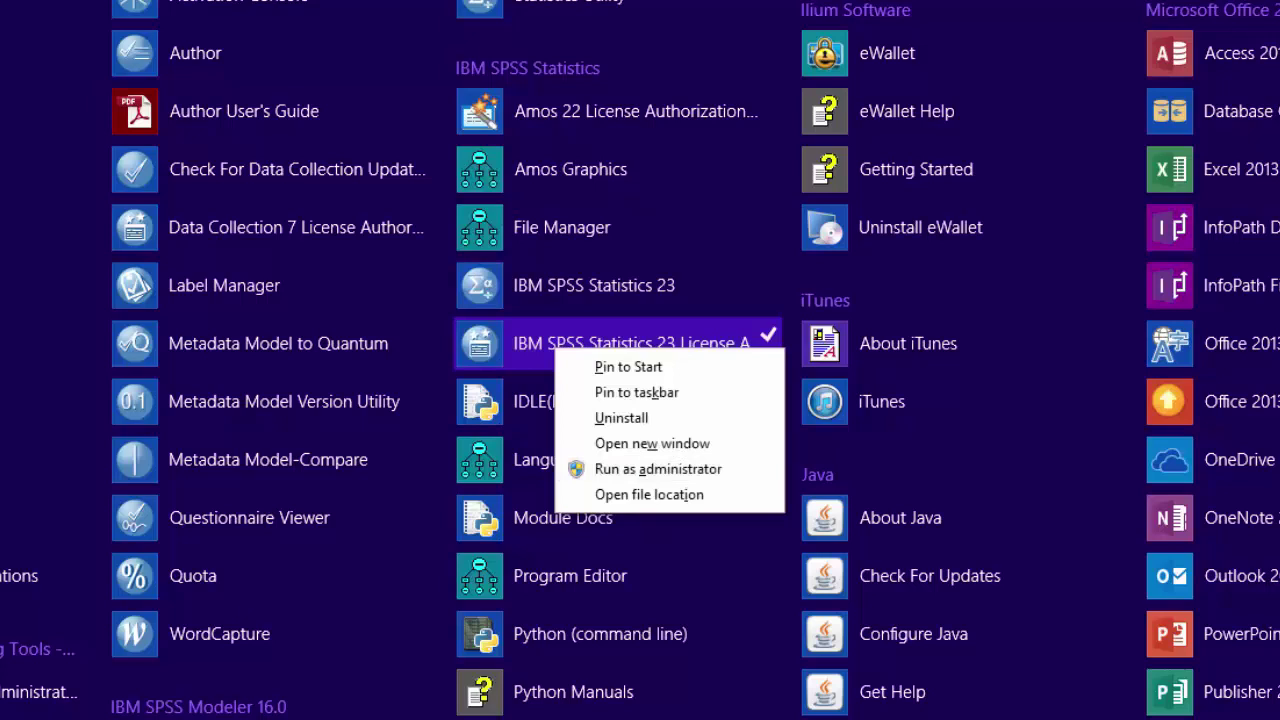
left_click(609, 279)
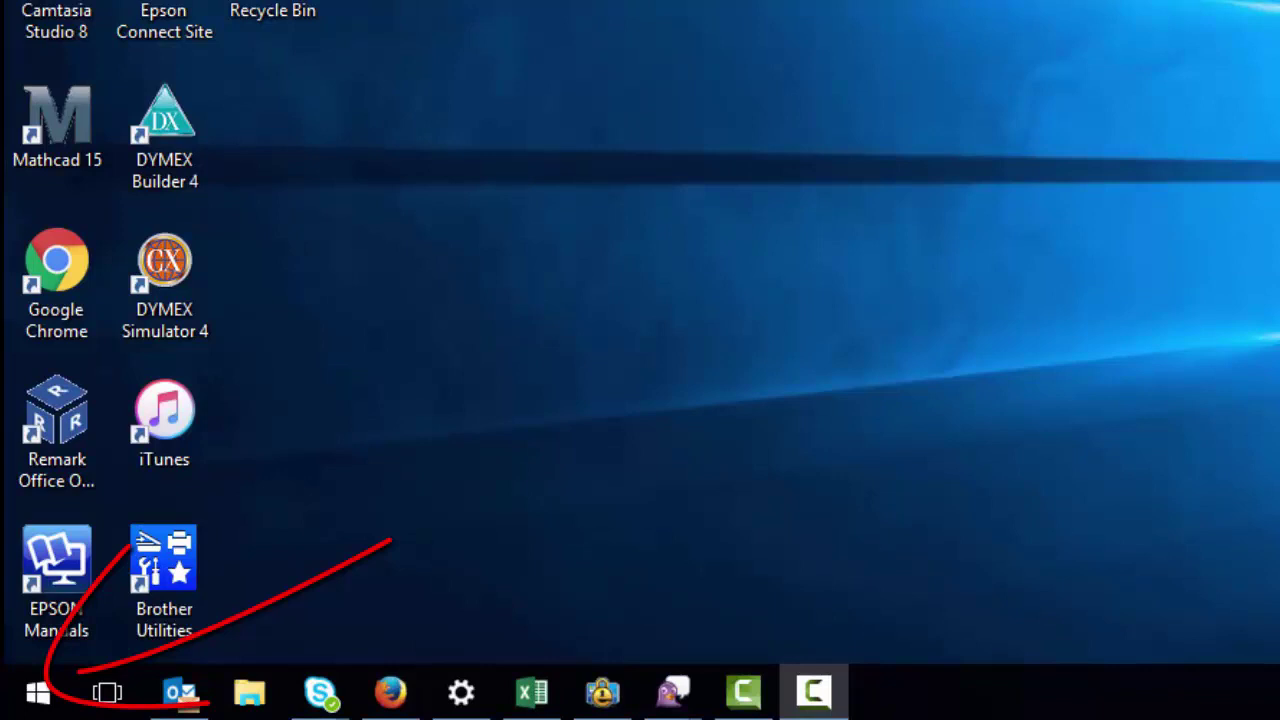
Expand the IBM SPSS Statistics folder in the Windows 10 All apps list
left_click(38, 692)
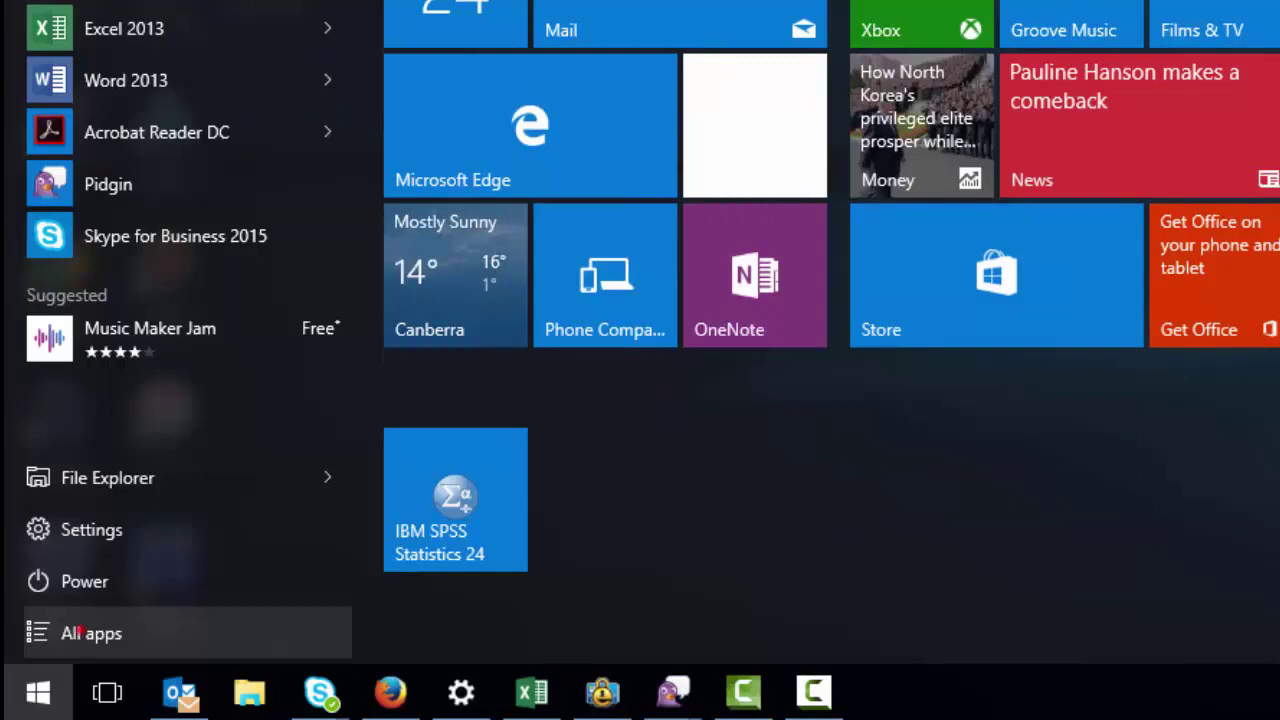
left_click(82, 630)
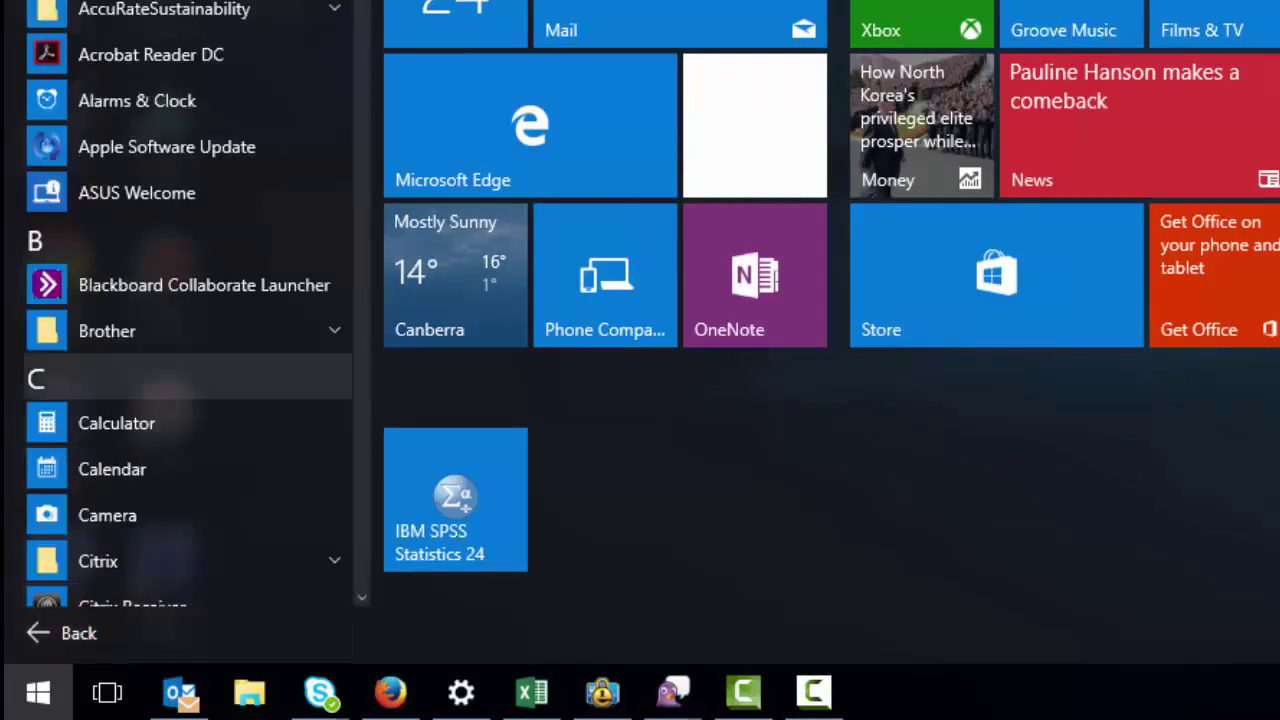
scroll(190, 300, "down", 4)
scroll(190, 89, "down", 8)
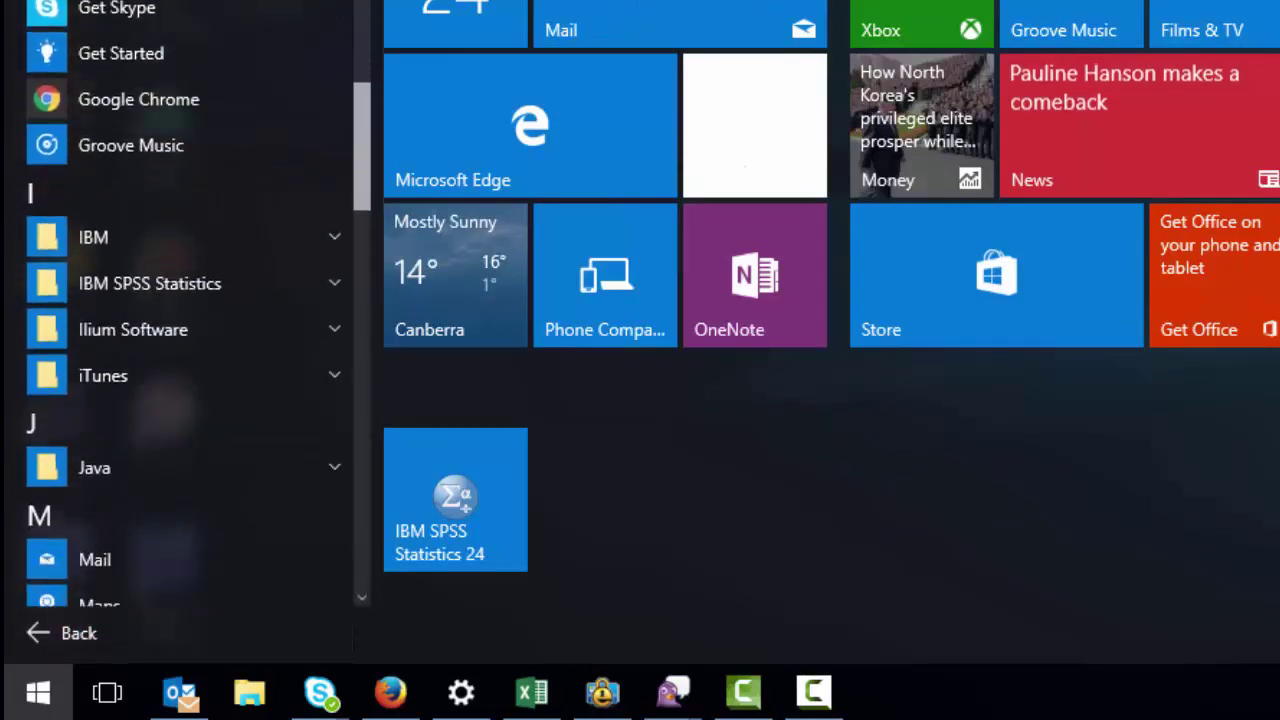
left_click(171, 89)
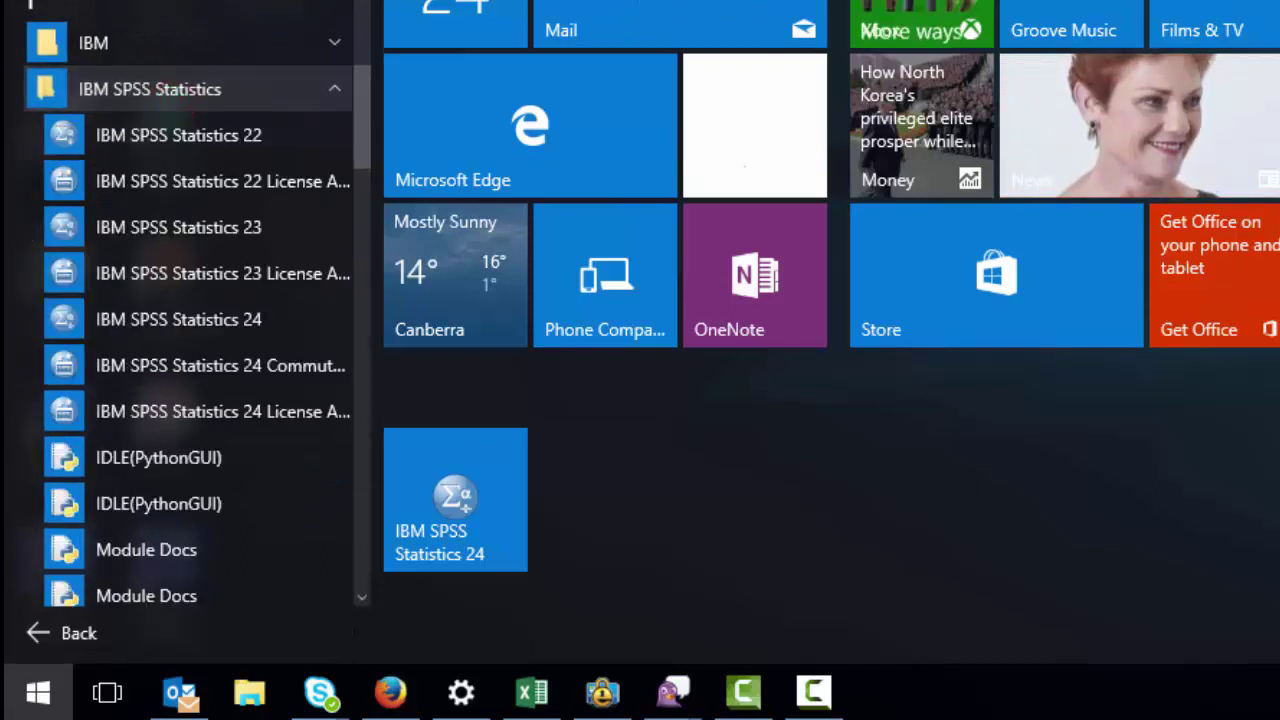
scroll(358, 112, "down", 5)
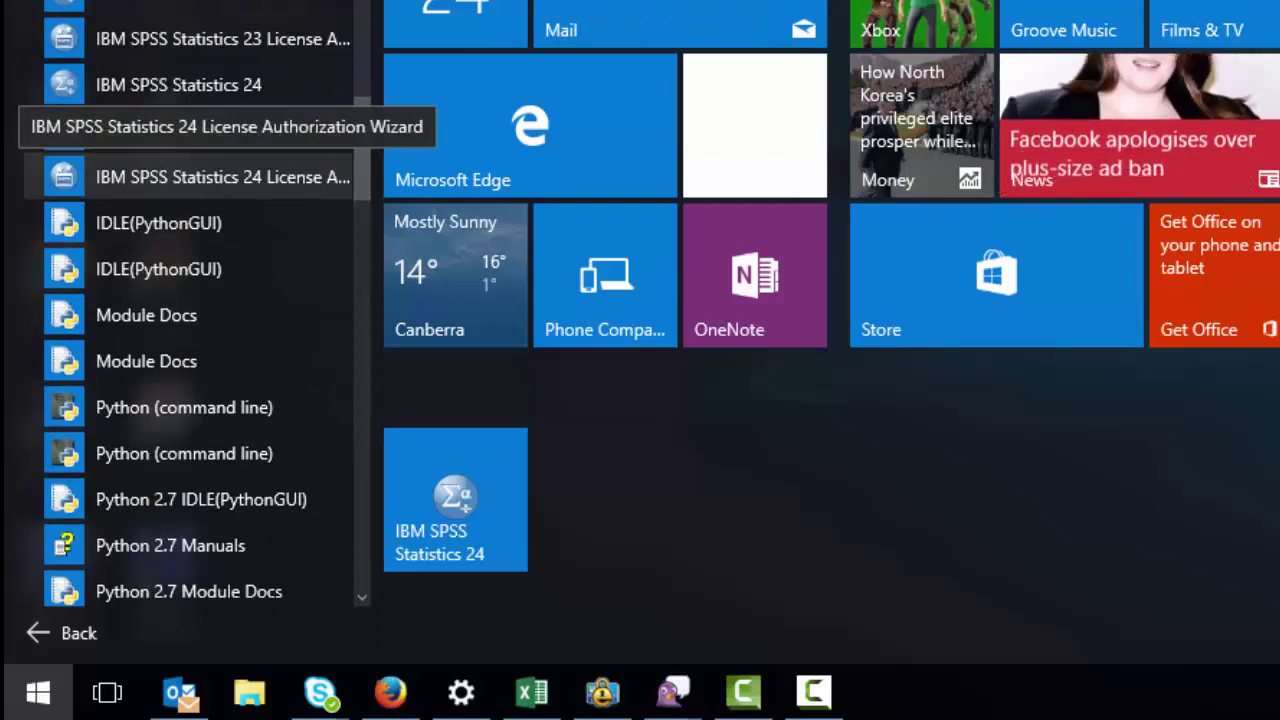
View the SPSS 24 License Authorization Wizard's options, then launch the SPSS 24 entry
right_click(230, 177)
mouse_move(400, 260)
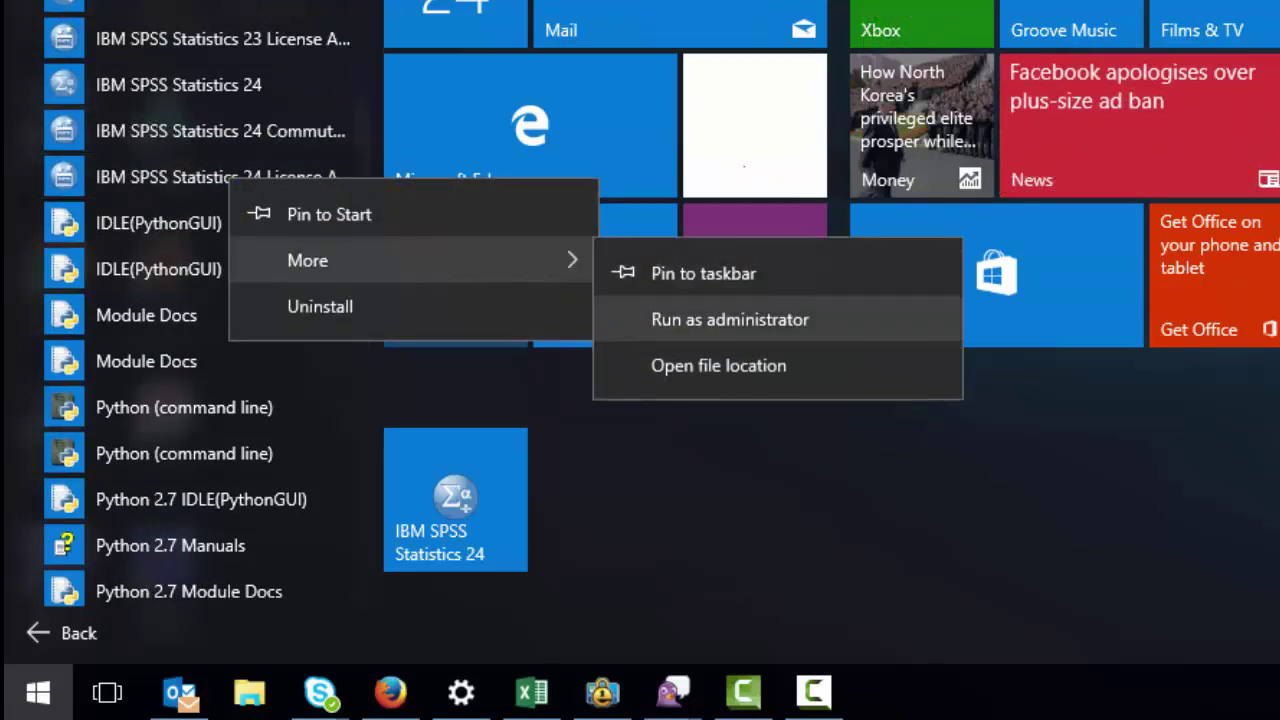
mouse_move(360, 150)
left_mouse_down()
mouse_move(360, 50)
mouse_move(357, 124)
left_mouse_up()
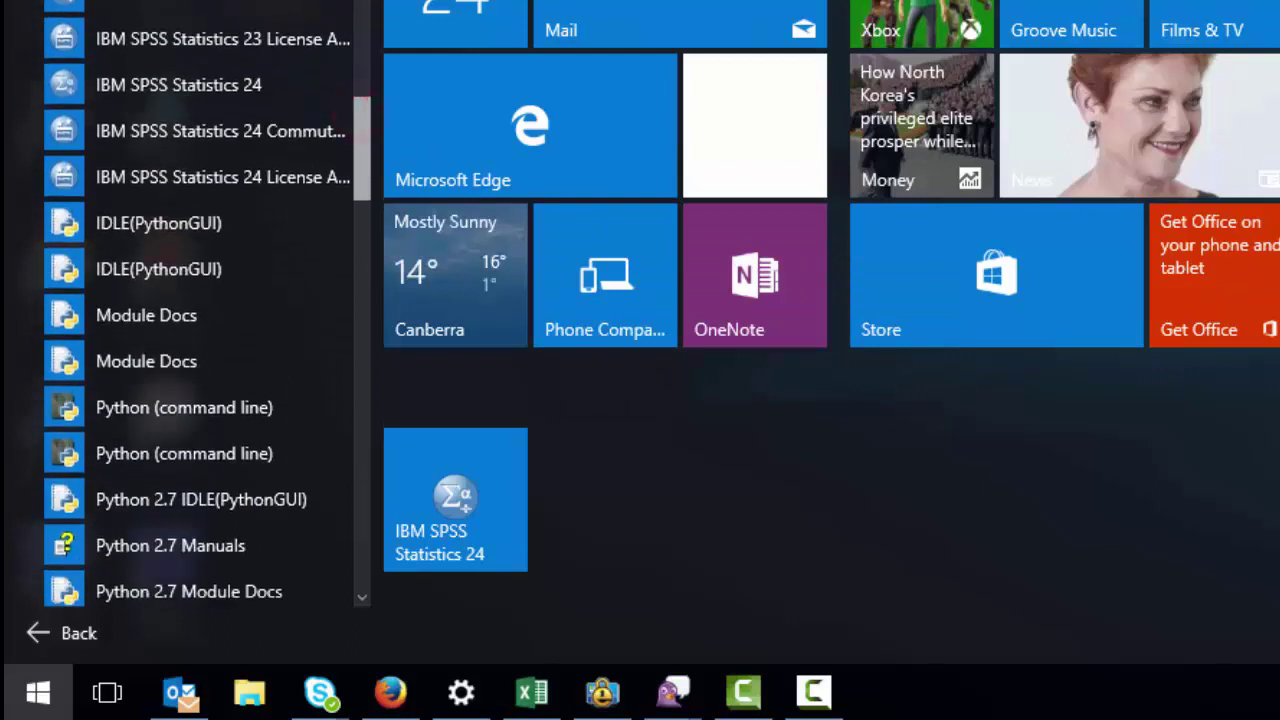
left_click(222, 88)
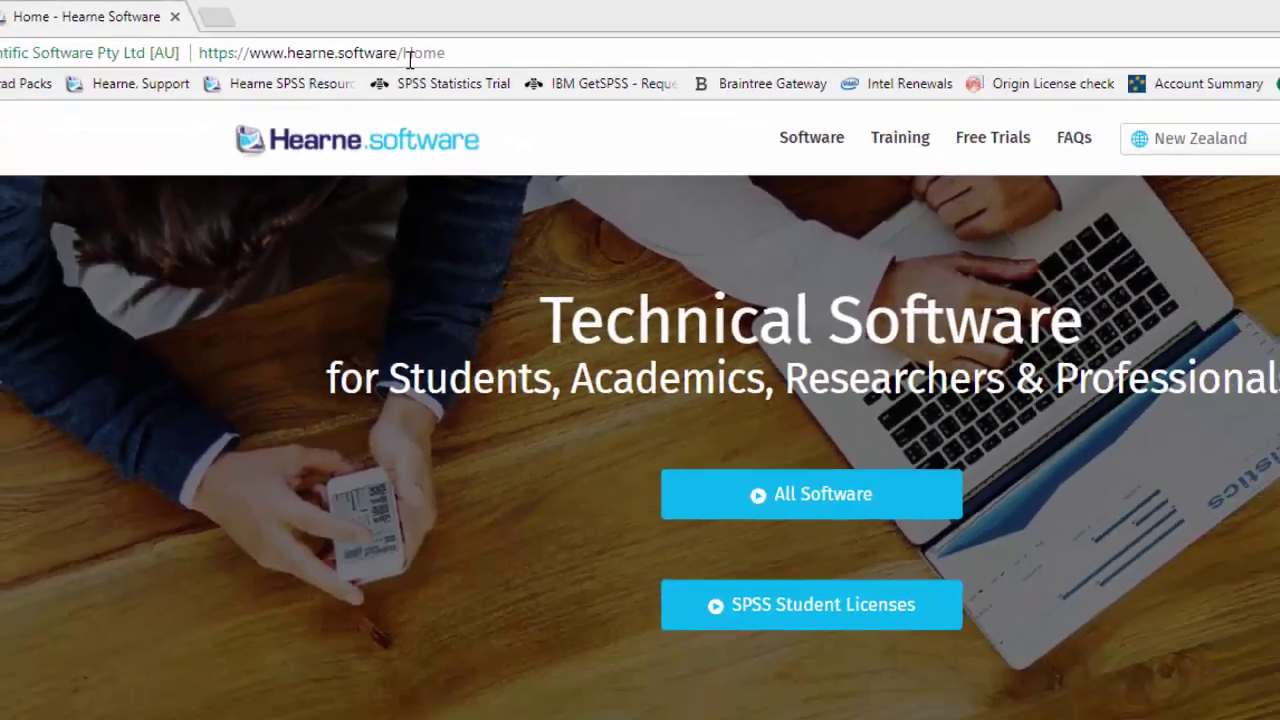
Go to the Hearne FAQs and open the SPSS Grad Packs for Students by IBM page
left_click(440, 75)
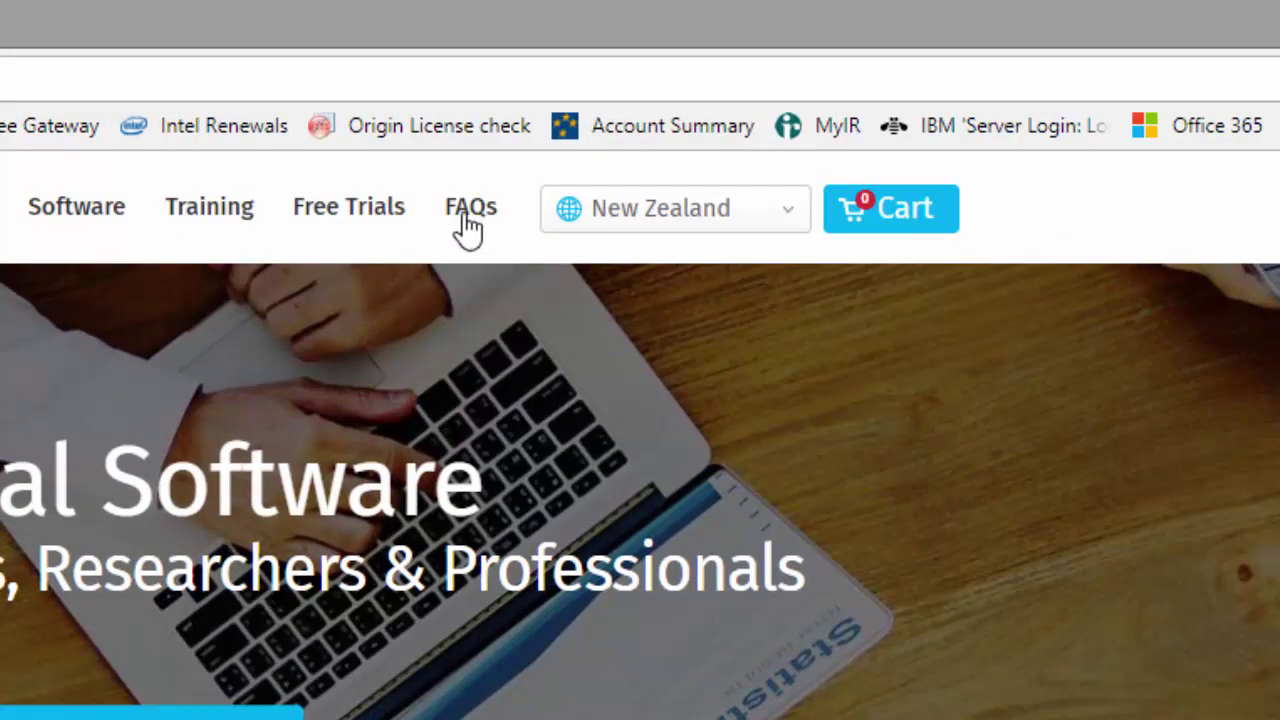
left_click(466, 220)
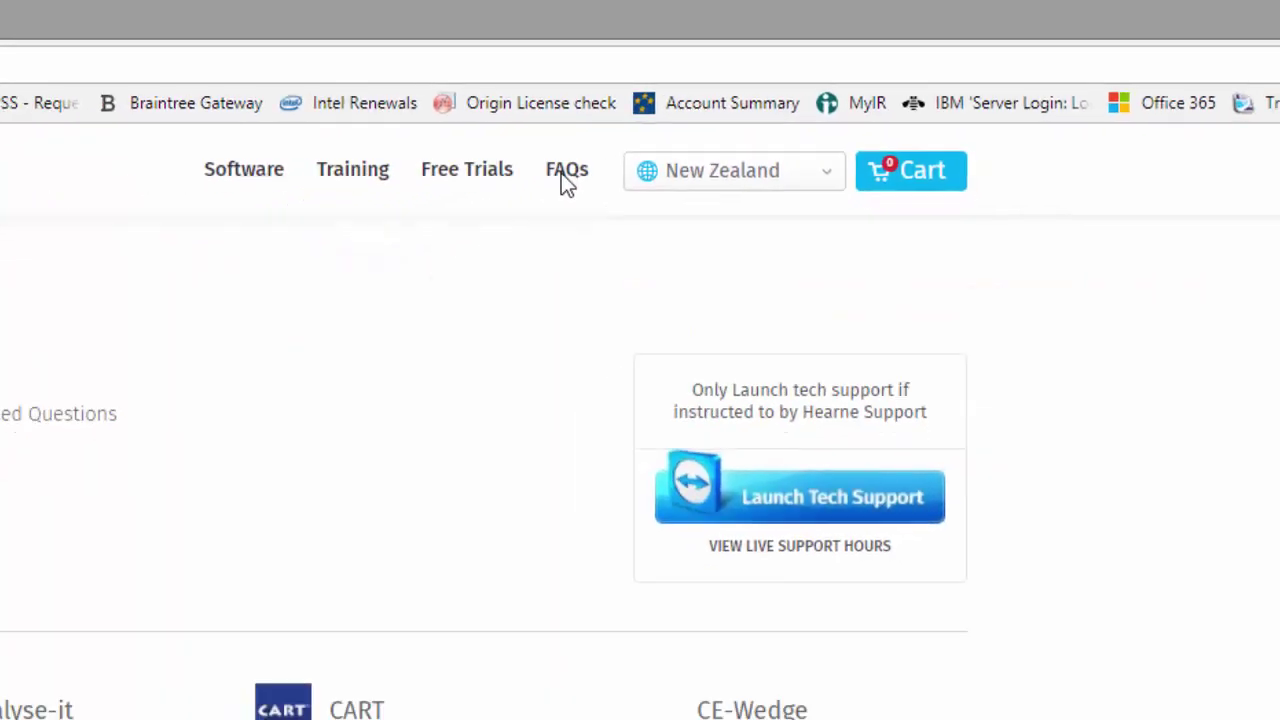
scroll(481, 505, "down", 5)
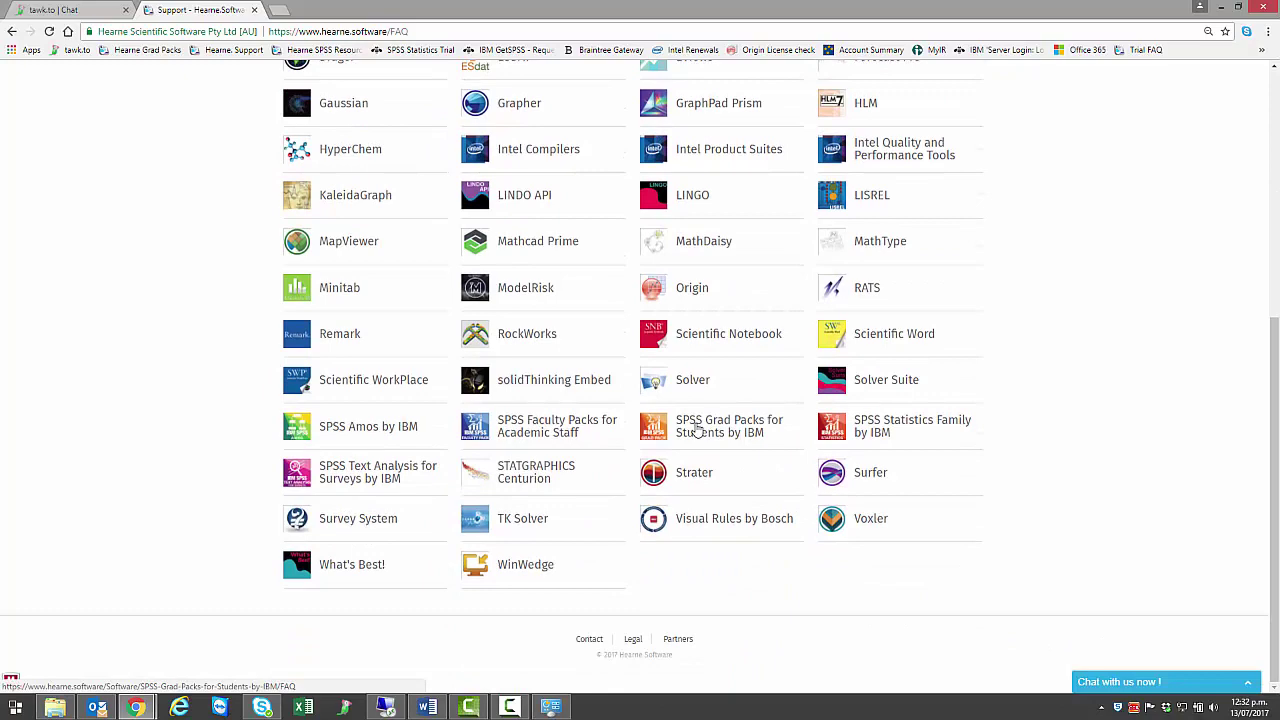
left_click(695, 425)
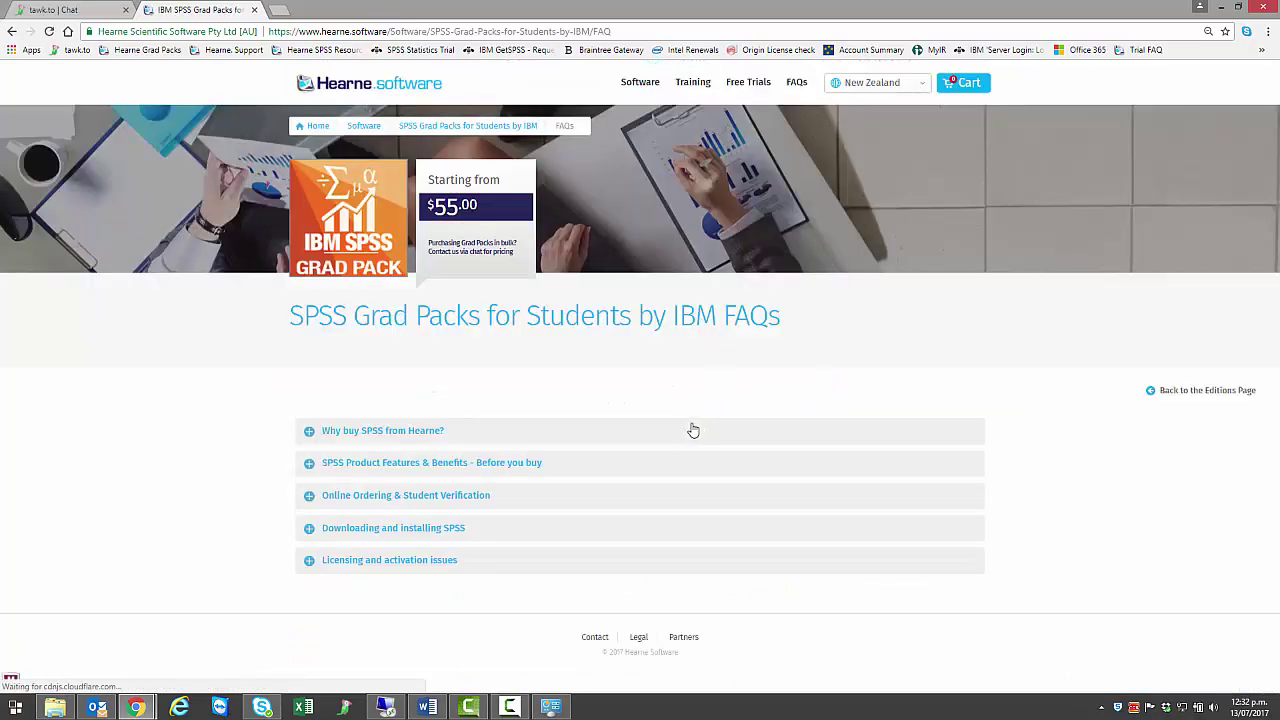
Expand the Downloading and installing SPSS answers and scroll through them
left_click(311, 531)
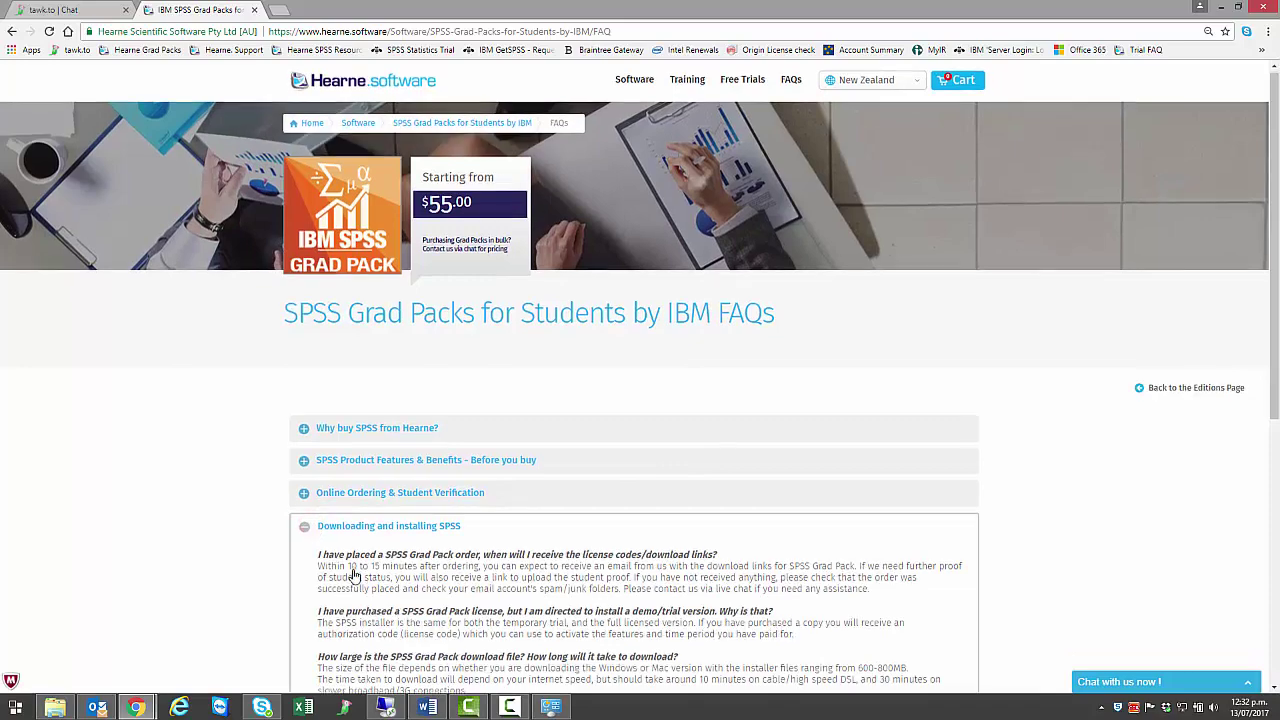
scroll(353, 576, "down", 2)
scroll(353, 576, "down", 2)
scroll(356, 570, "down", 3)
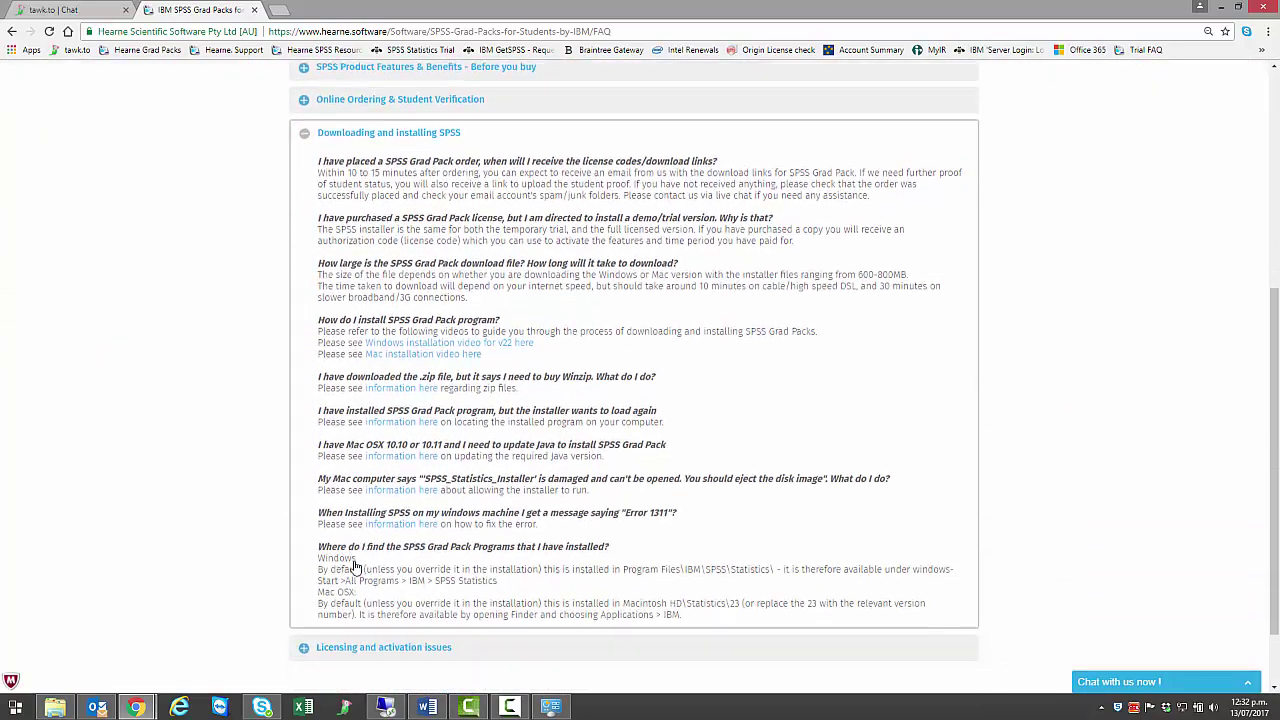